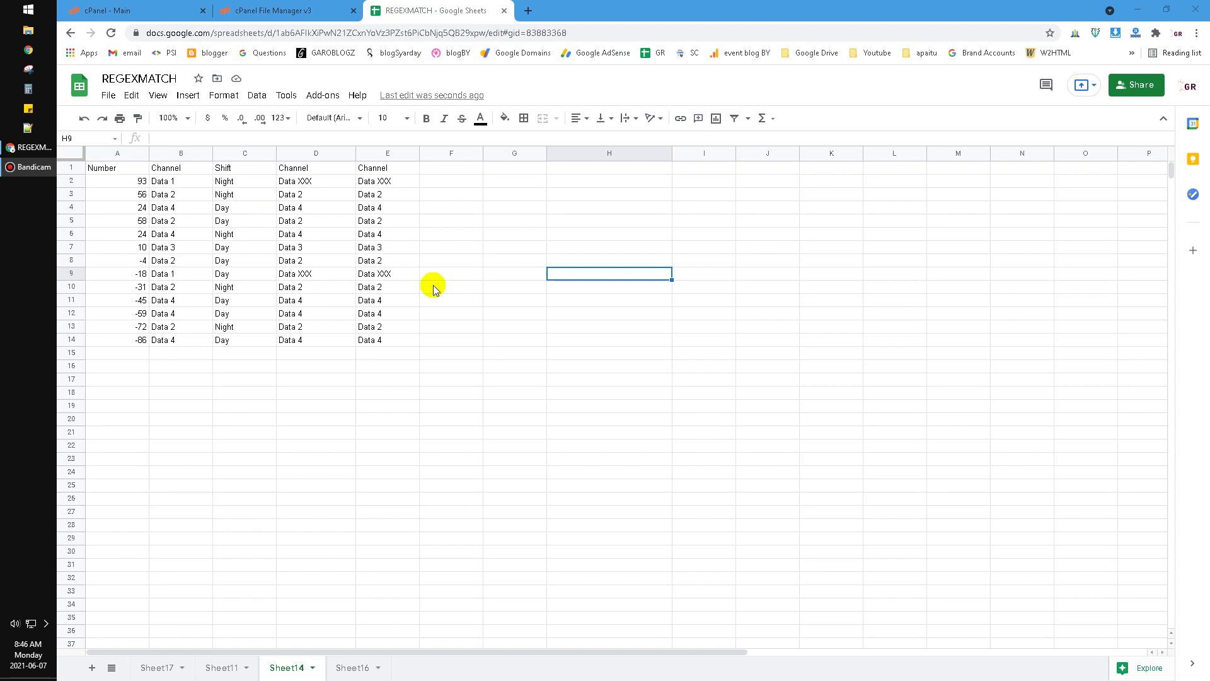
# Focus the spreadsheet and inspect the existing formula in cell D1.
pyautogui.click(591, 184)
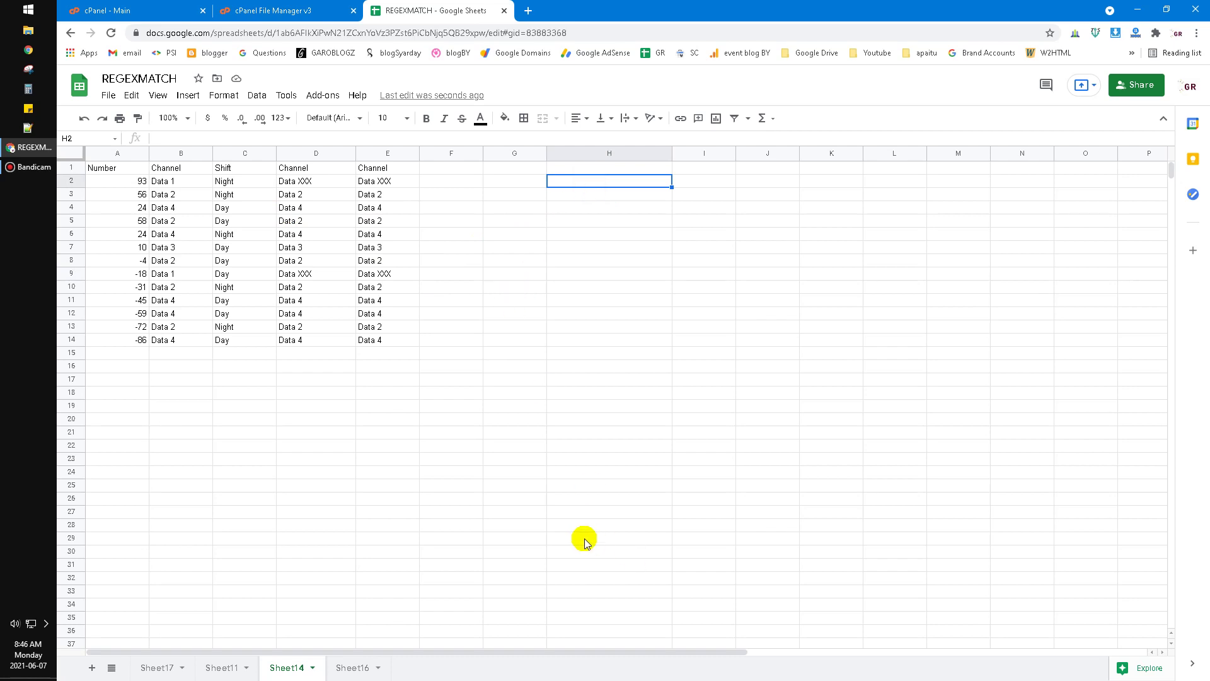
pyautogui.click(509, 459)
pyautogui.click(550, 220)
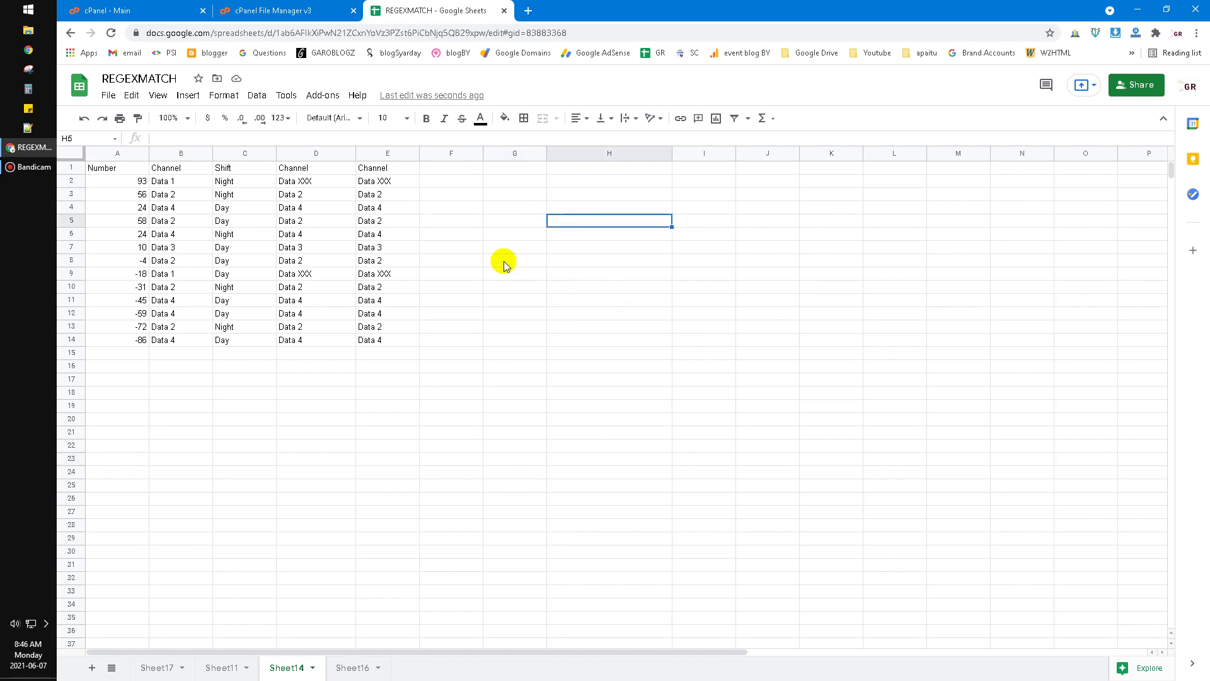
pyautogui.click(305, 172)
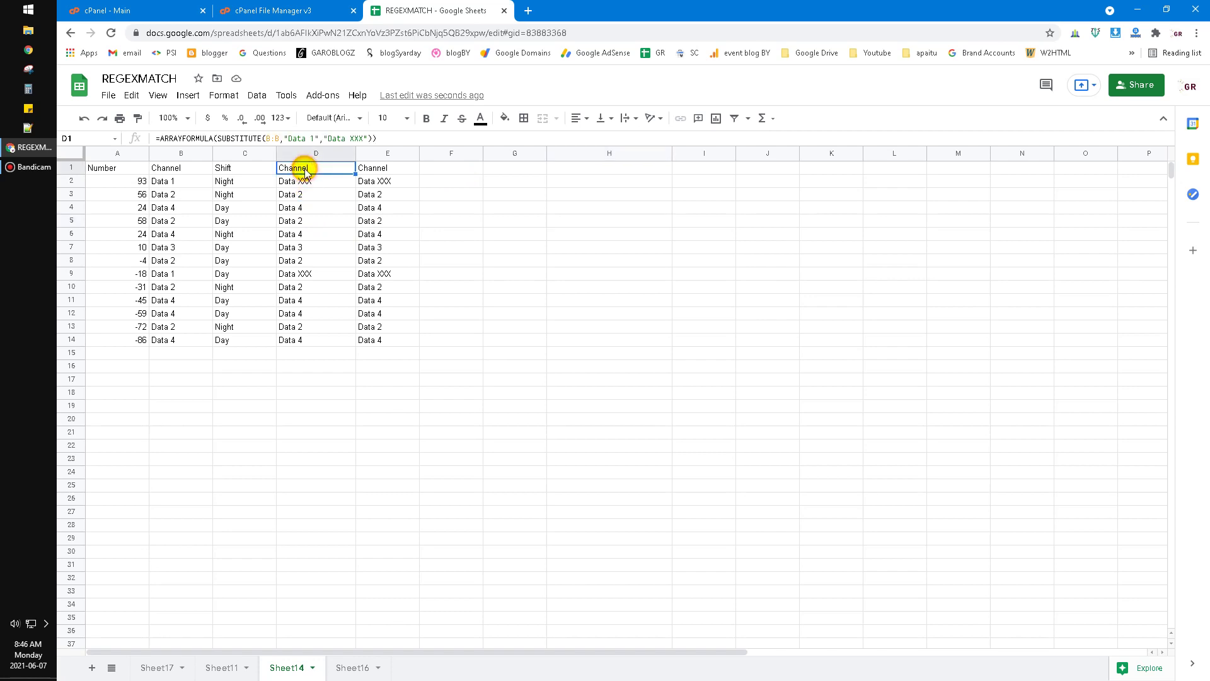
pyautogui.click(594, 269)
pyautogui.click(512, 169)
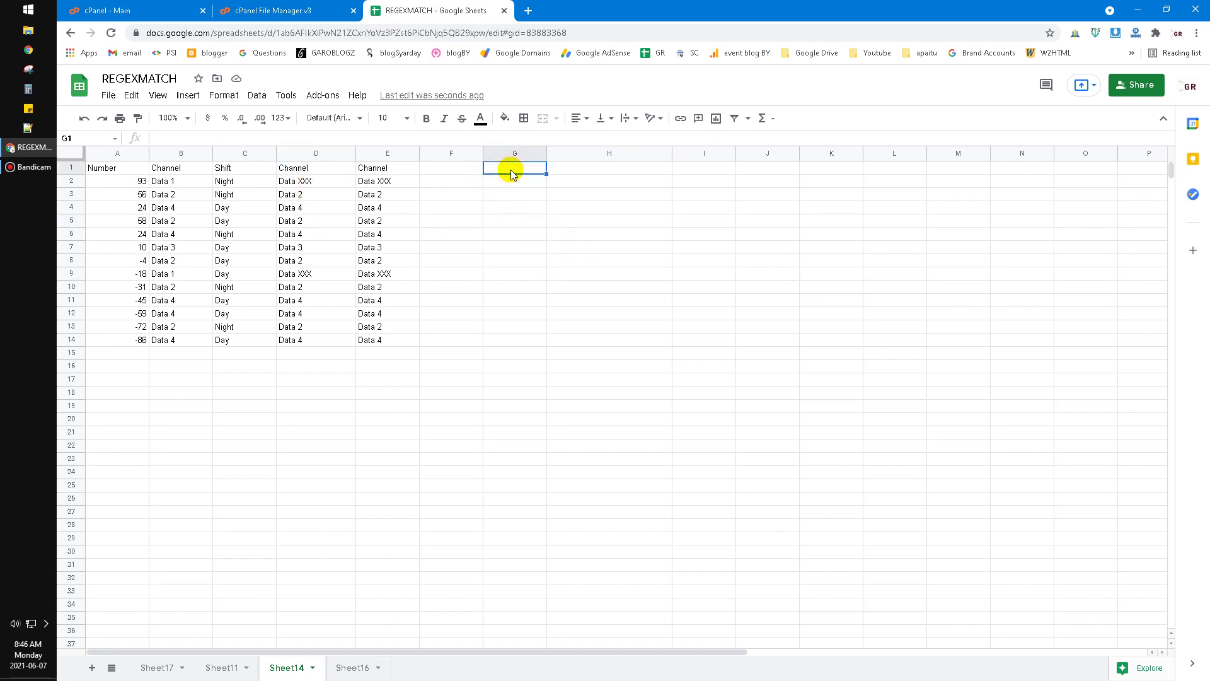
# Zoom the sheet to 200%.
pyautogui.click(168, 153)
pyautogui.click(169, 117)
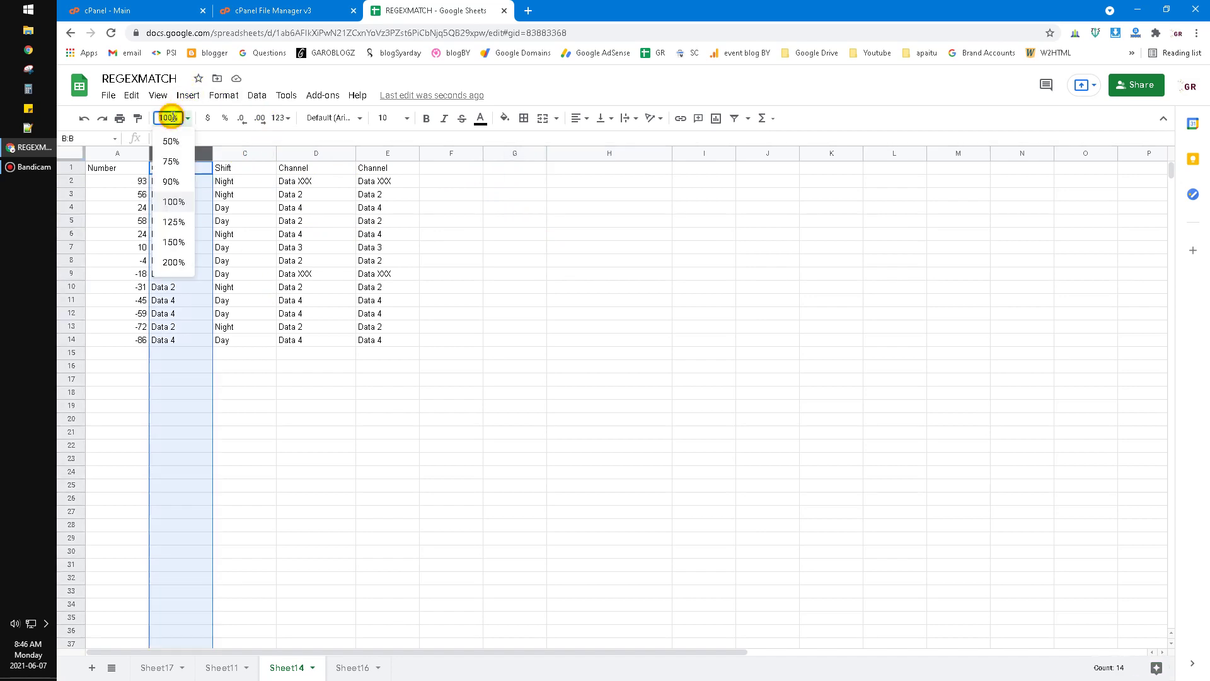
pyautogui.write('200')
pyautogui.press('Return')
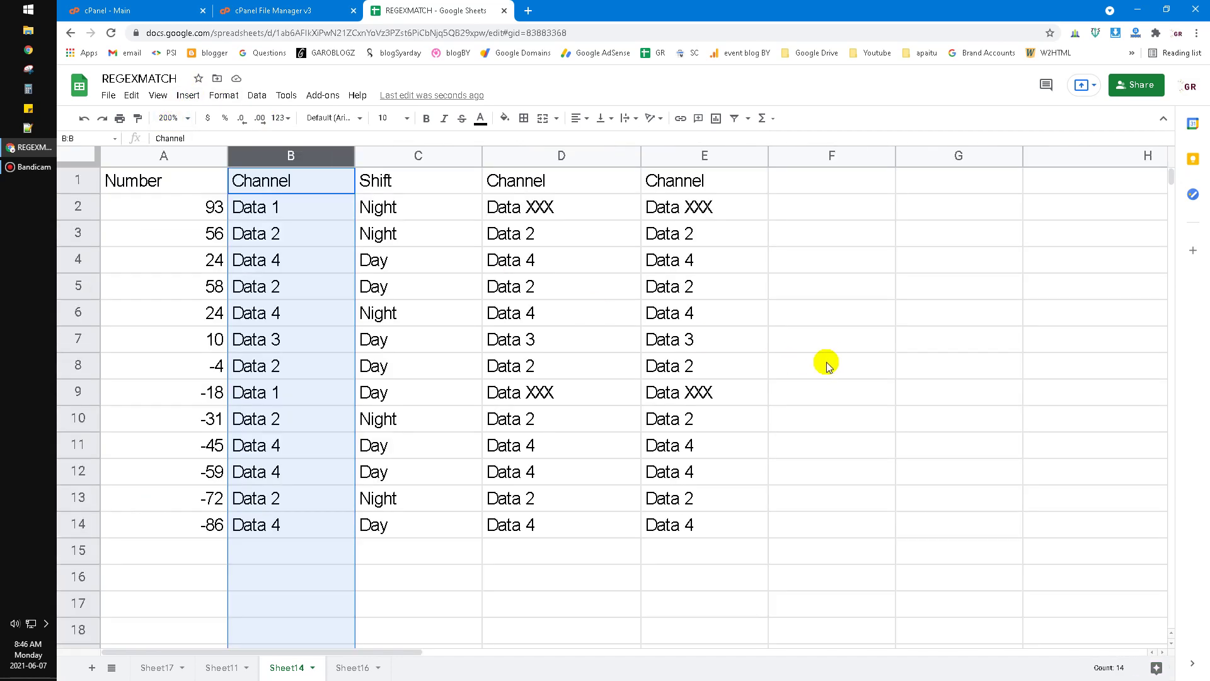
# Narrow columns D and E to fit their Channel values, then select G1.
pyautogui.click(828, 358)
pyautogui.moveTo(639, 157); pyautogui.dragTo(571, 157)
pyautogui.moveTo(704, 160); pyautogui.dragTo(652, 156)
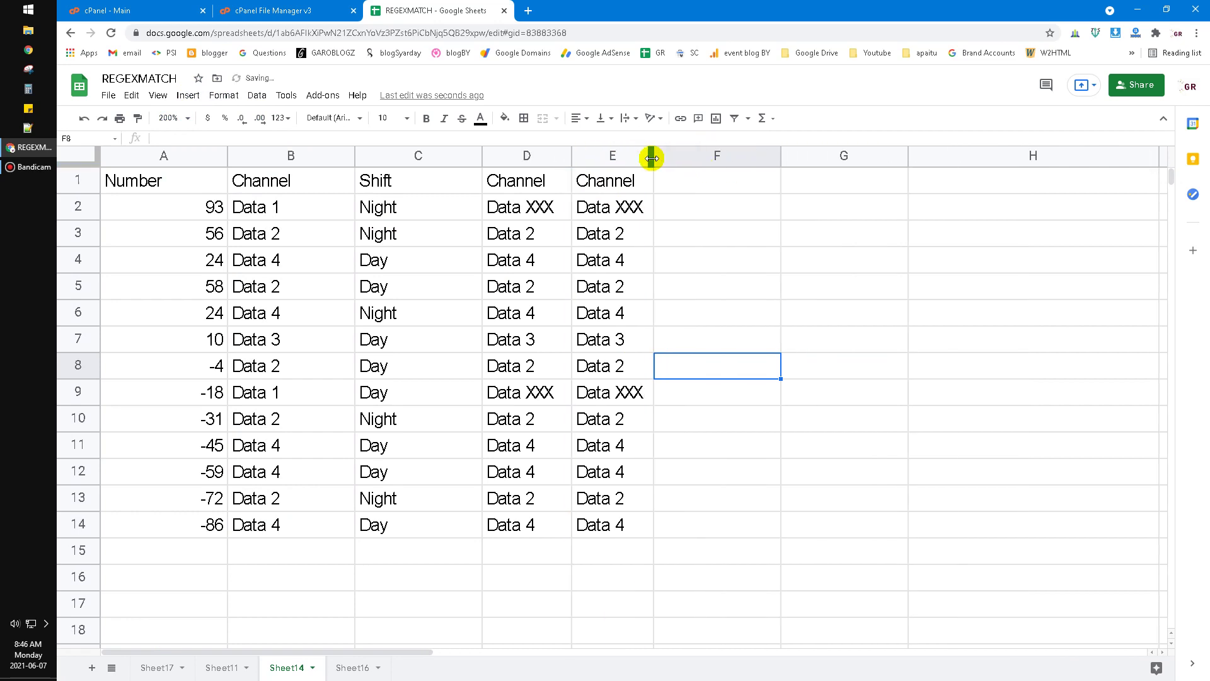
pyautogui.click(775, 239)
pyautogui.click(803, 187)
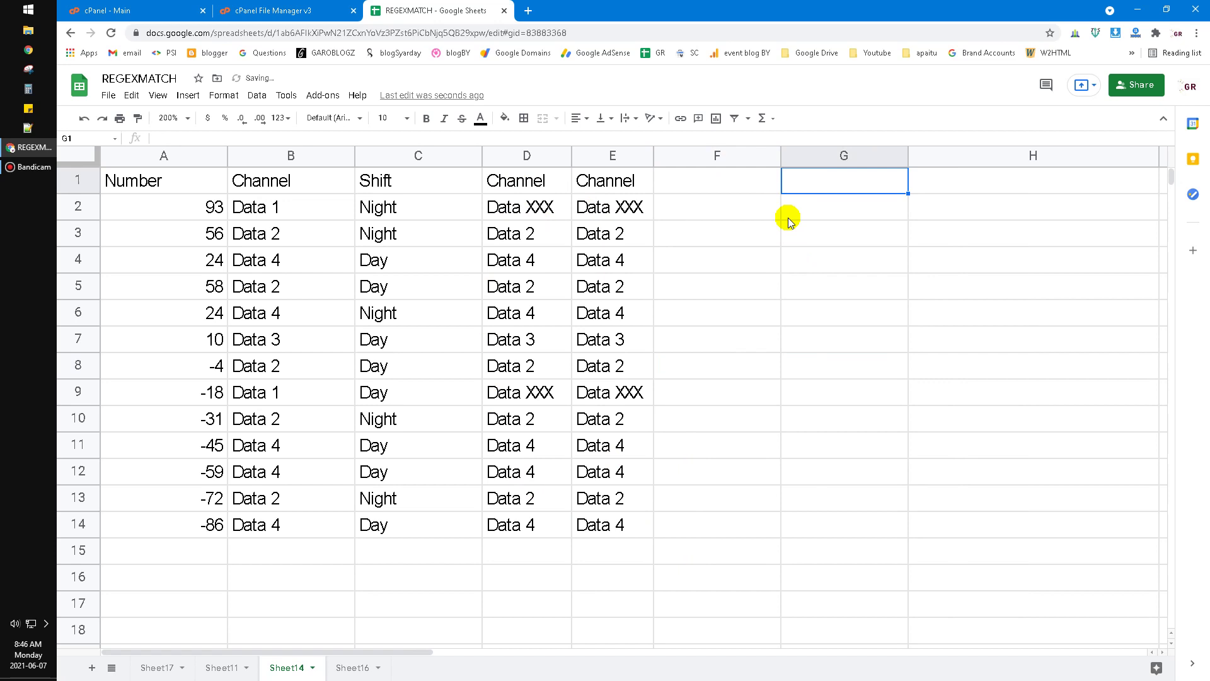
pyautogui.click(841, 178)
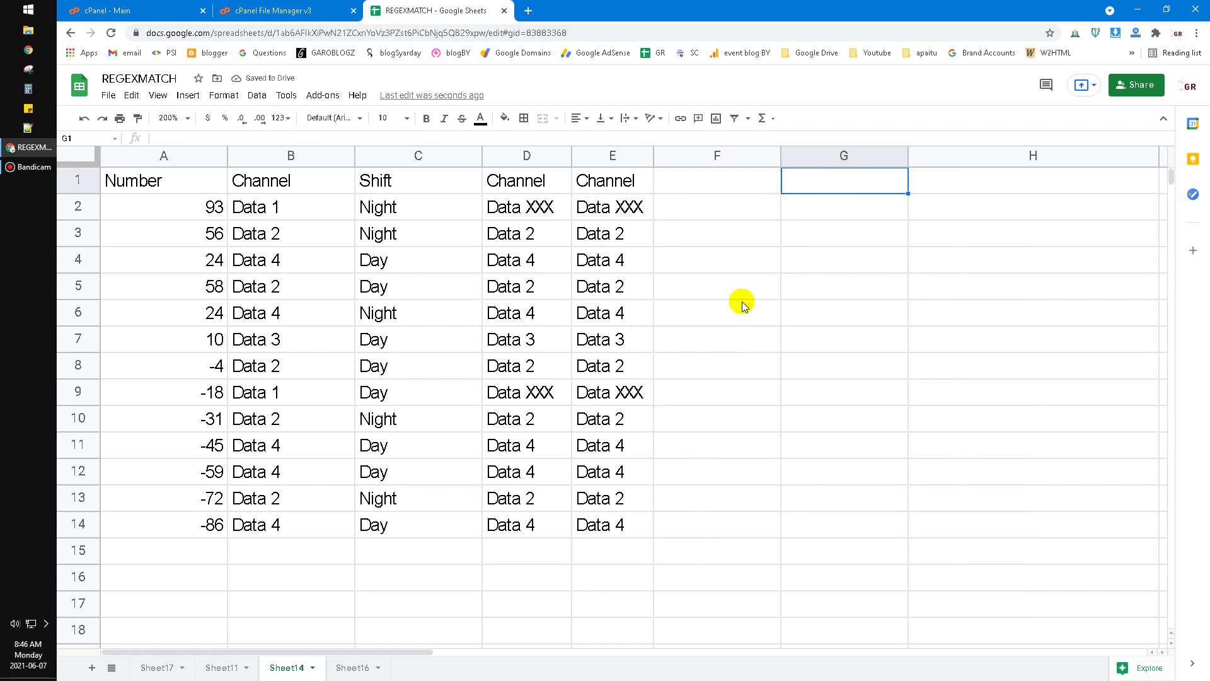
# Start G1's formula as =ARRAYFORMULA(SUBSTITUTE( after clearing mistyped text.
pyautogui.write('Ch')
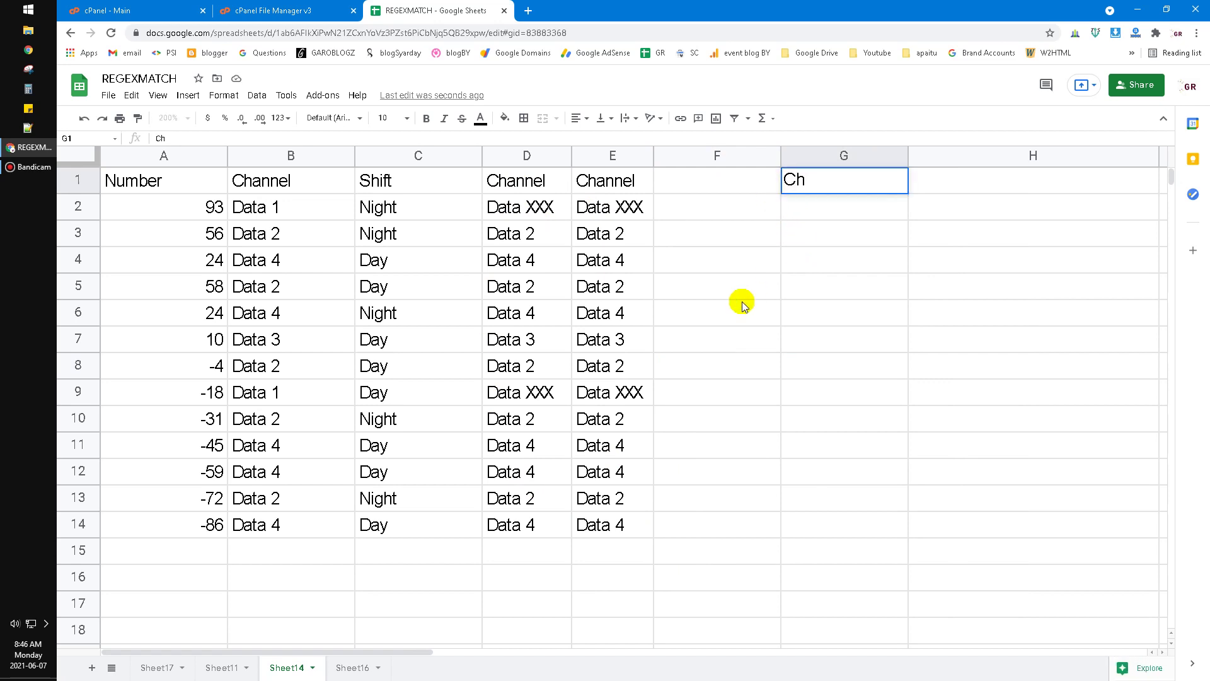
pyautogui.write('ann')
pyautogui.press('BackSpace')
pyautogui.press('BackSpace')
pyautogui.press('BackSpace')
pyautogui.press('BackSpace')
pyautogui.press('BackSpace')
pyautogui.write('=subs')
pyautogui.press('BackSpace')
pyautogui.press('BackSpace')
pyautogui.press('BackSpace')
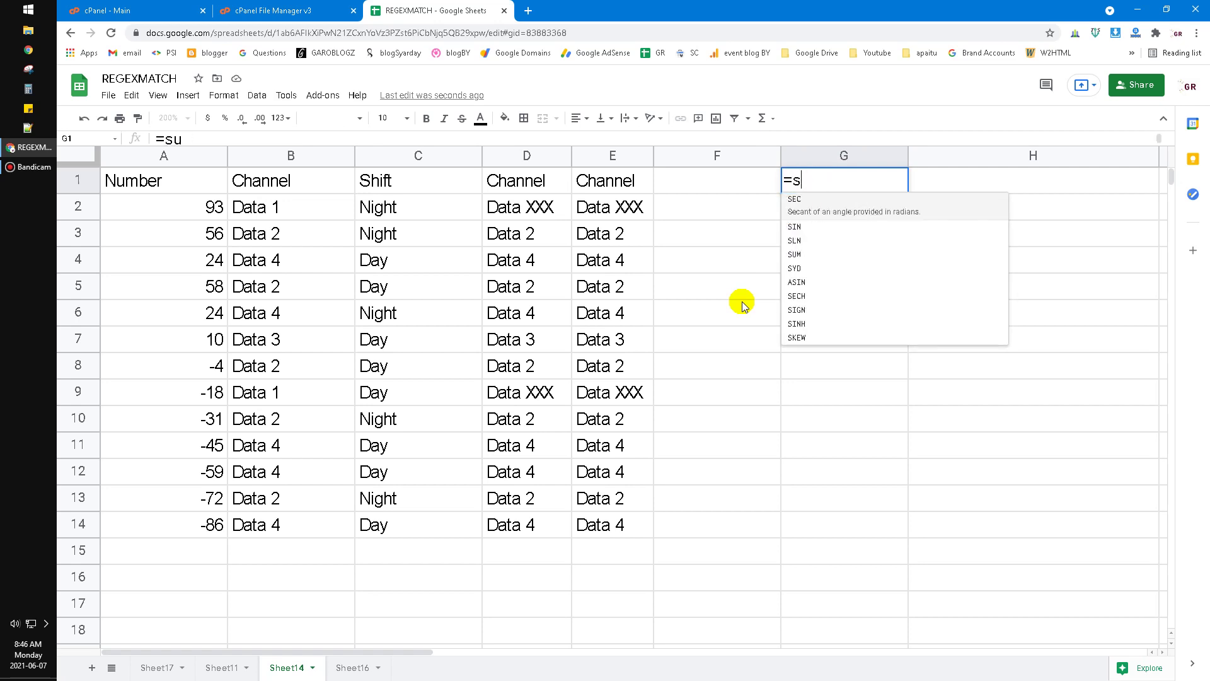
pyautogui.press('BackSpace')
pyautogui.write('arr')
pyautogui.press('Tab')
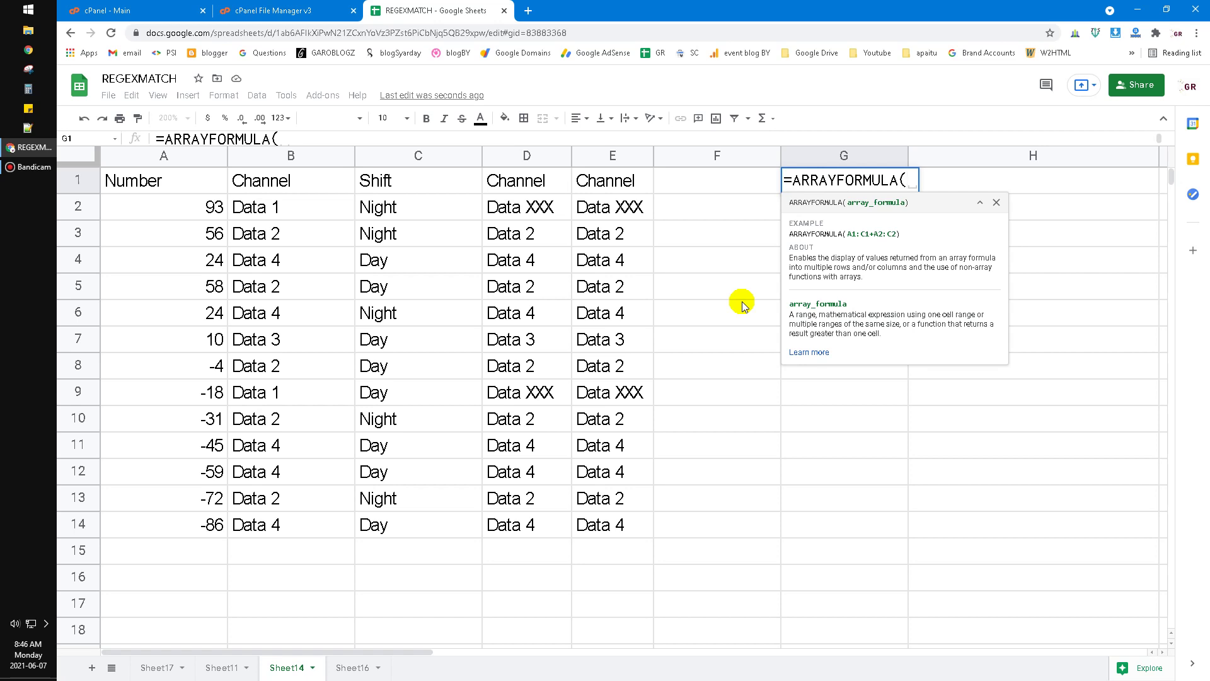
pyautogui.write('subs')
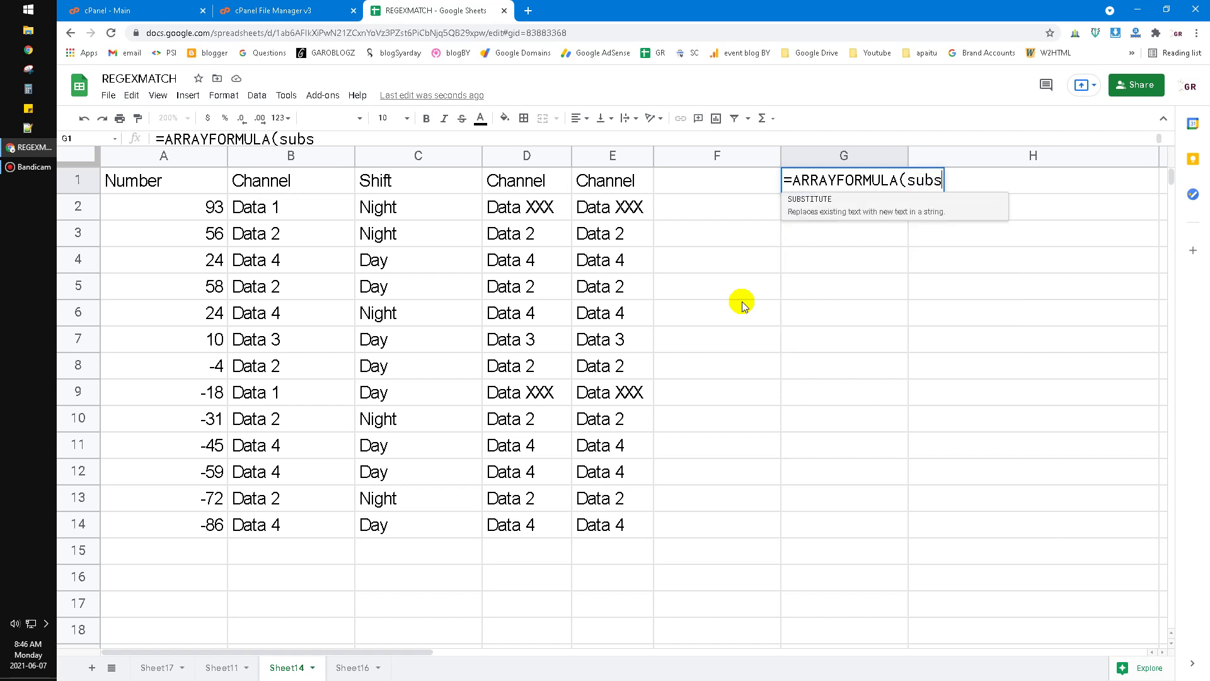
pyautogui.press('Tab')
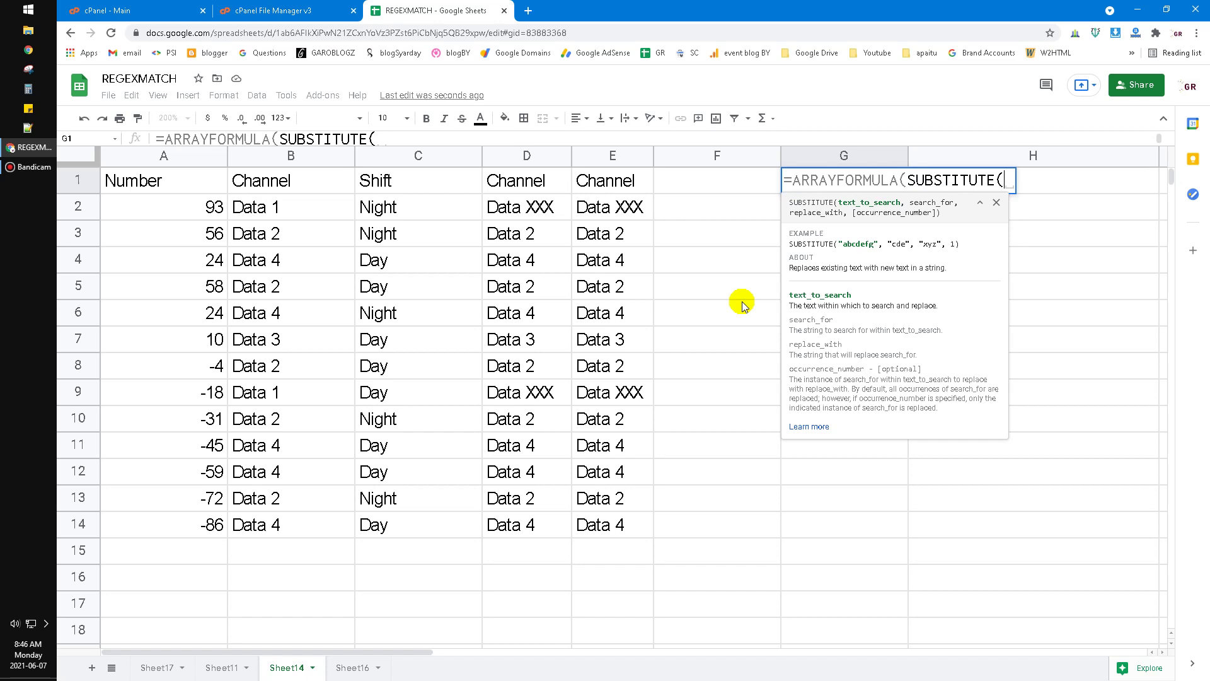
# Add column B and the "Data 1","Data XXX" arguments to the formula.
pyautogui.click(290, 155)
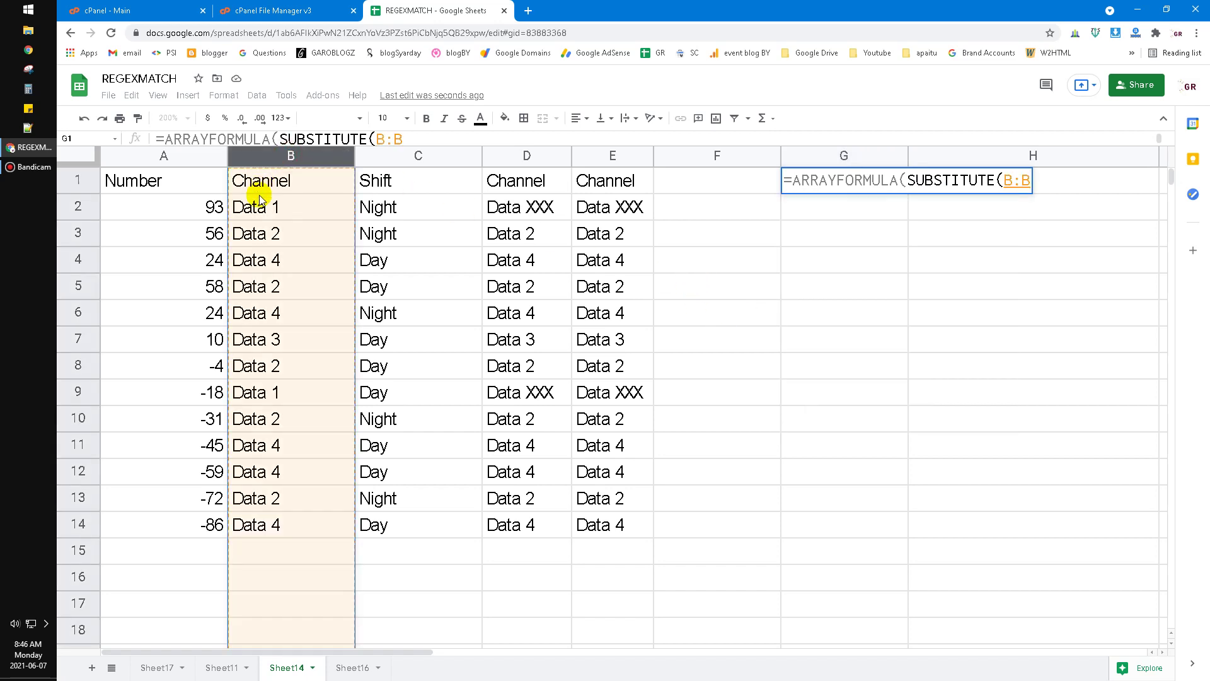
pyautogui.write(',')
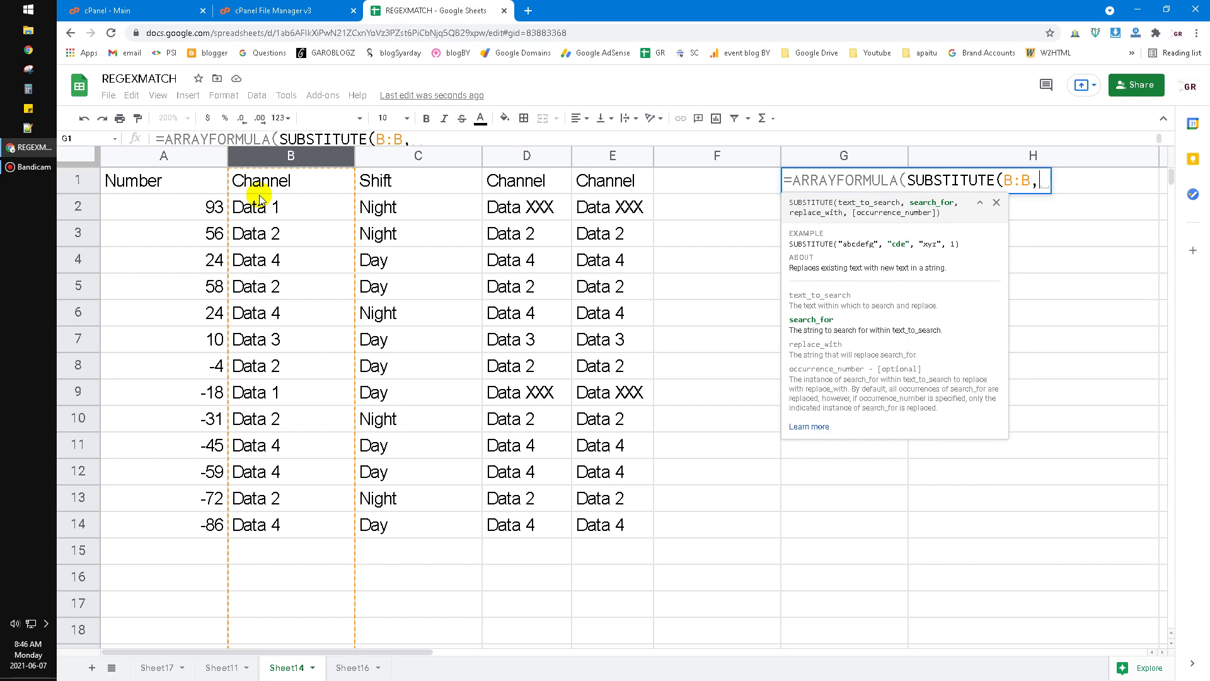
pyautogui.write('"Data')
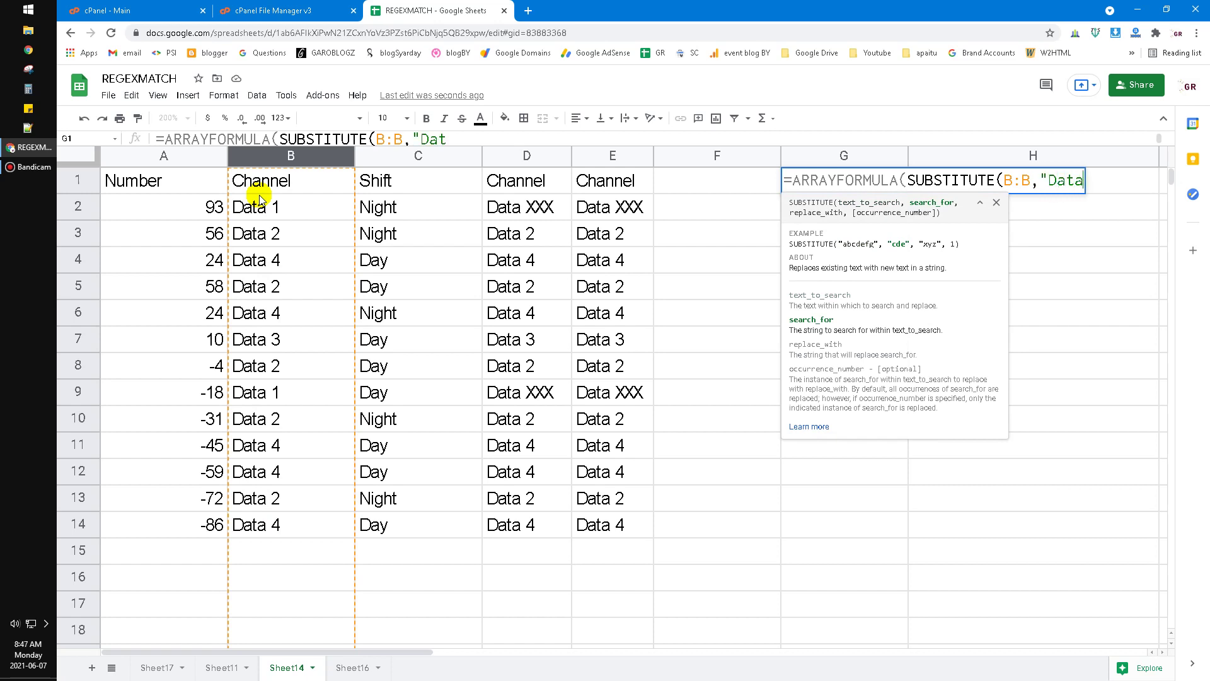
pyautogui.write(' 1",')
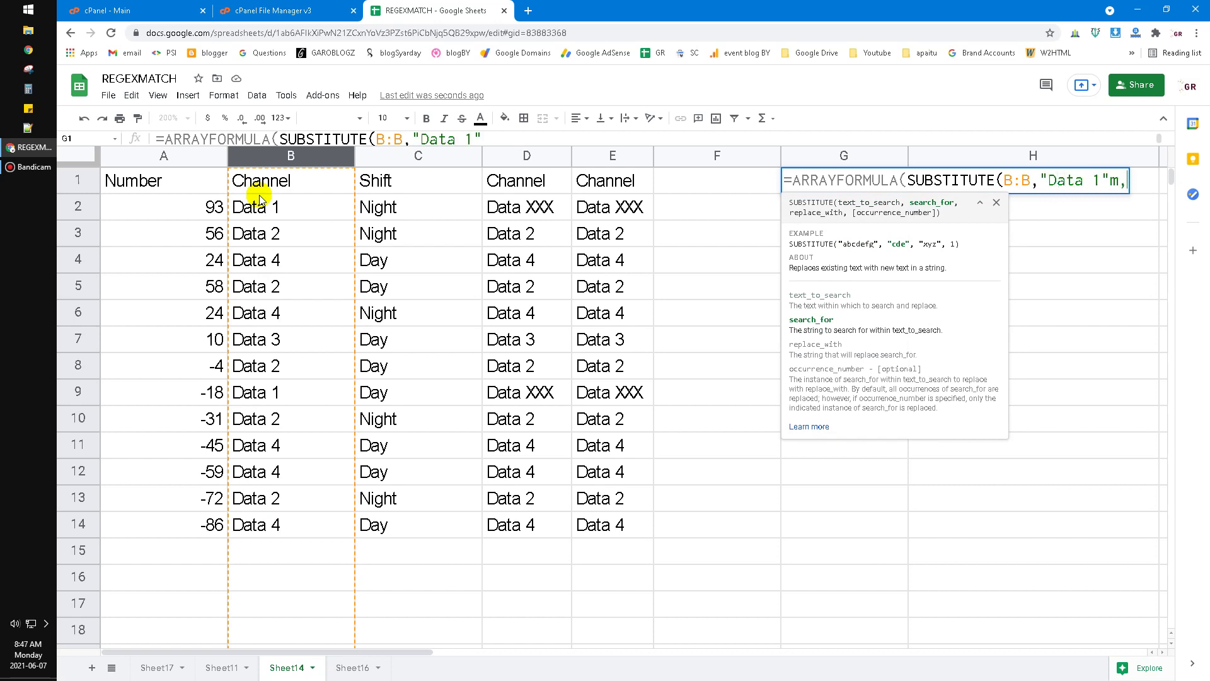
pyautogui.press('BackSpace')
pyautogui.press('BackSpace')
pyautogui.write(',"Data 1",')
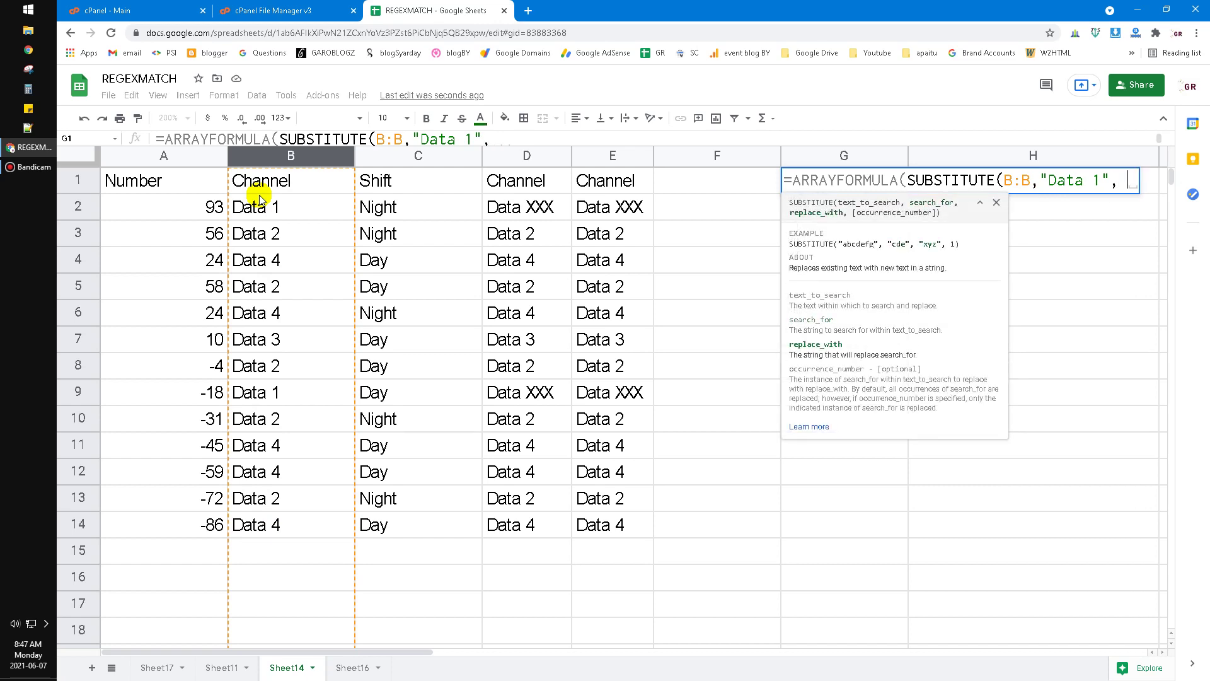
pyautogui.write('"Data XXX')
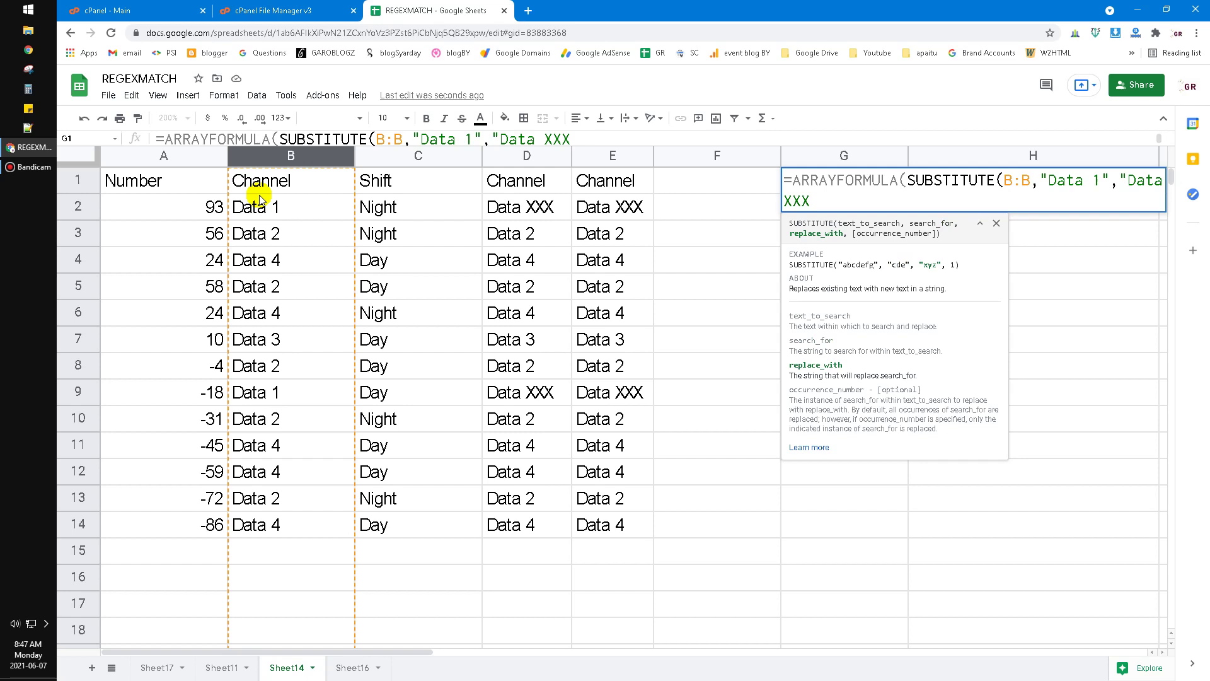
pyautogui.write('"))')
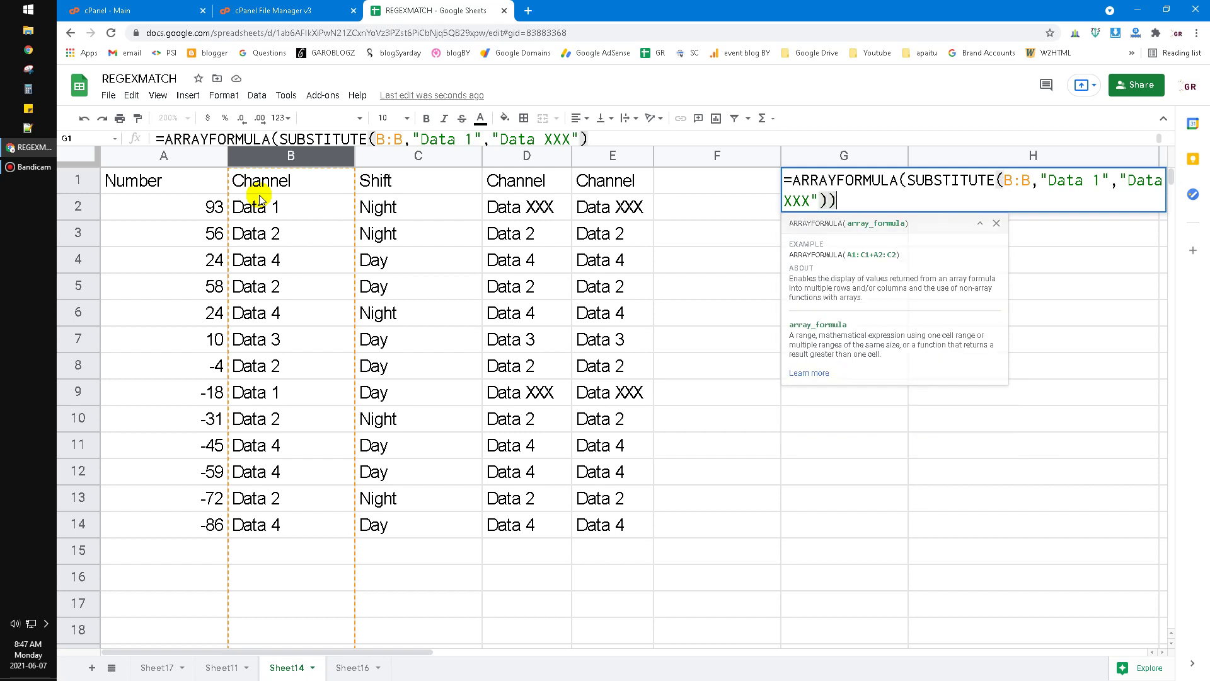
# Commit the G1 formula, narrow column F, and check the results in G2 and G3.
pyautogui.press('Return')
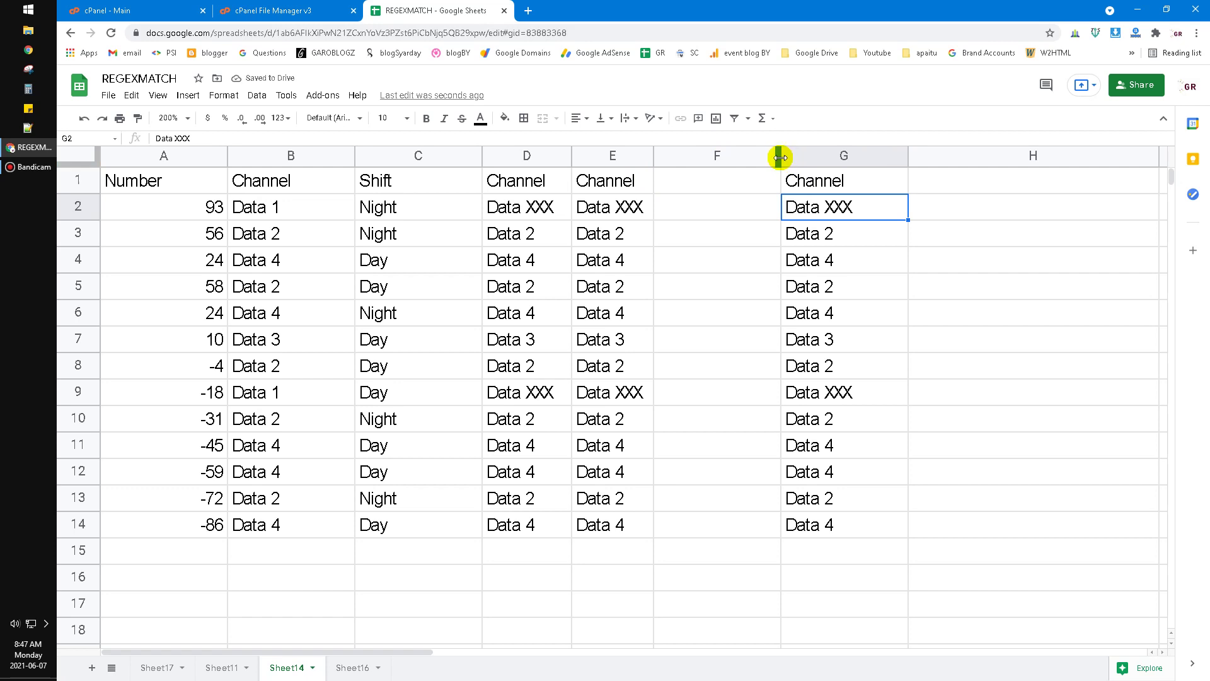
pyautogui.moveTo(781, 155); pyautogui.dragTo(693, 157)
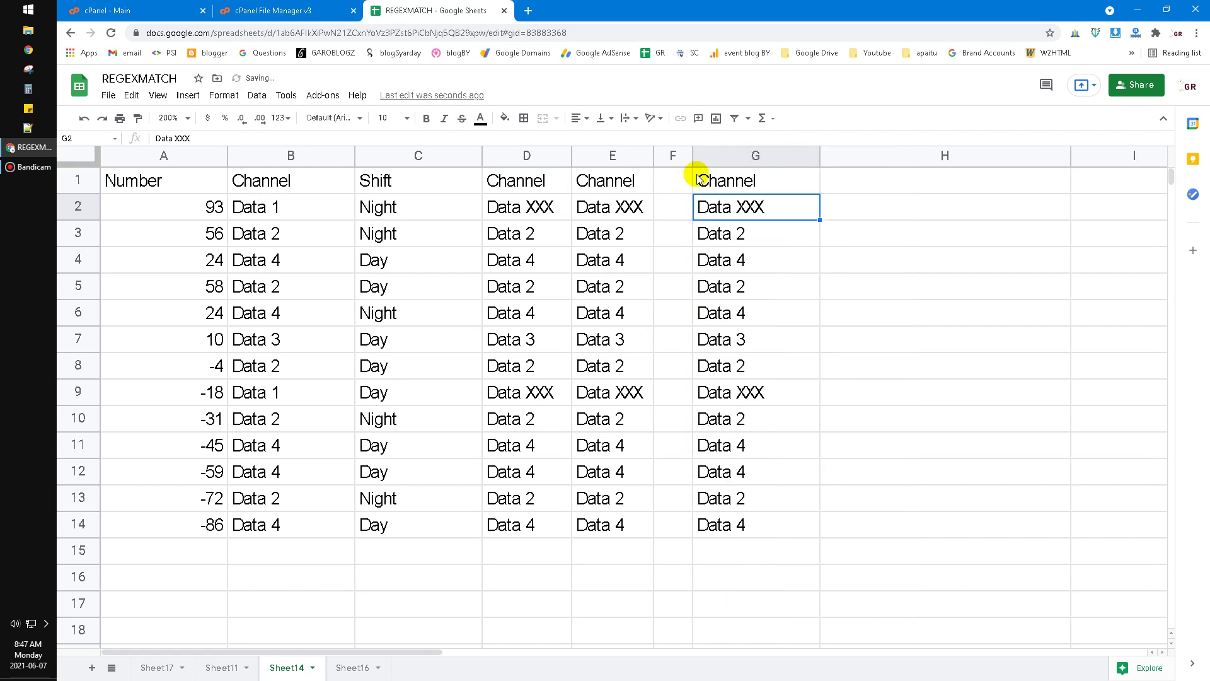
pyautogui.click(747, 215)
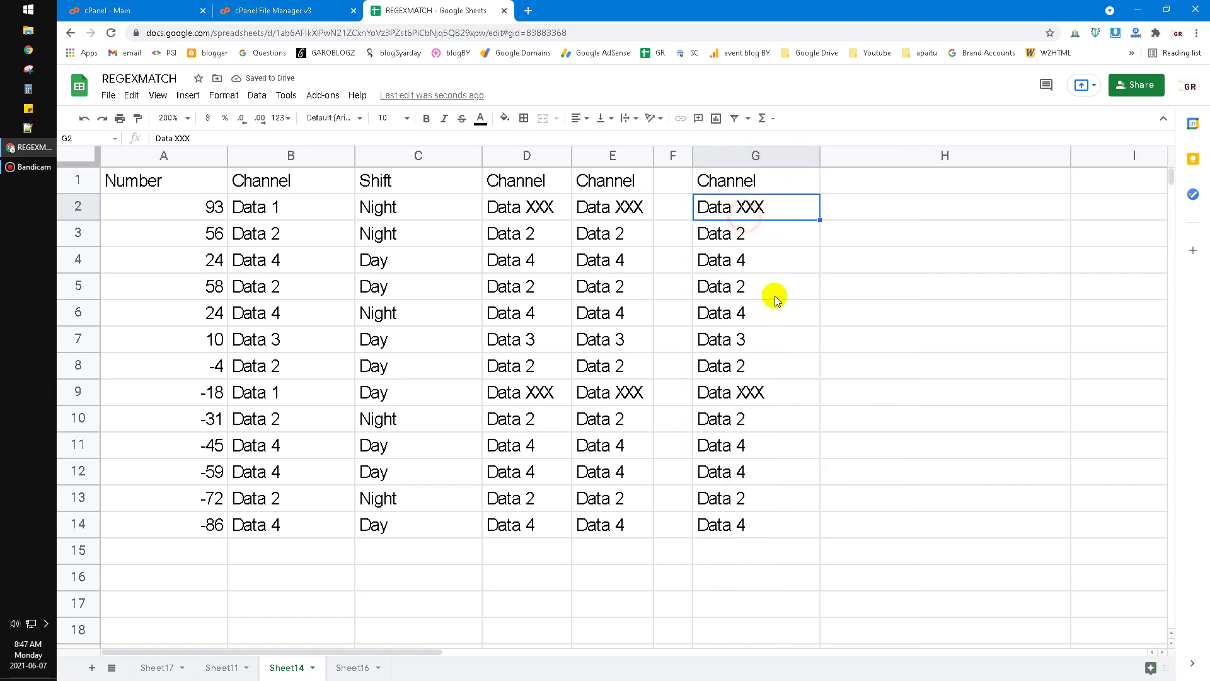
pyautogui.click(776, 242)
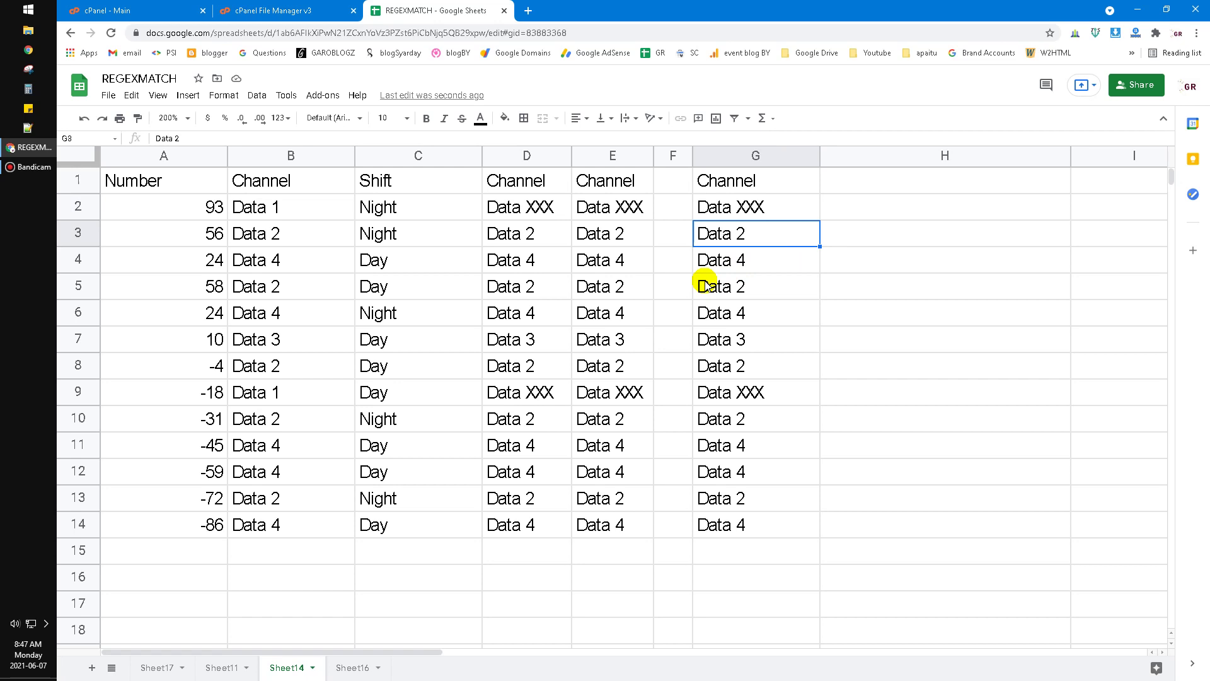
pyautogui.click(757, 215)
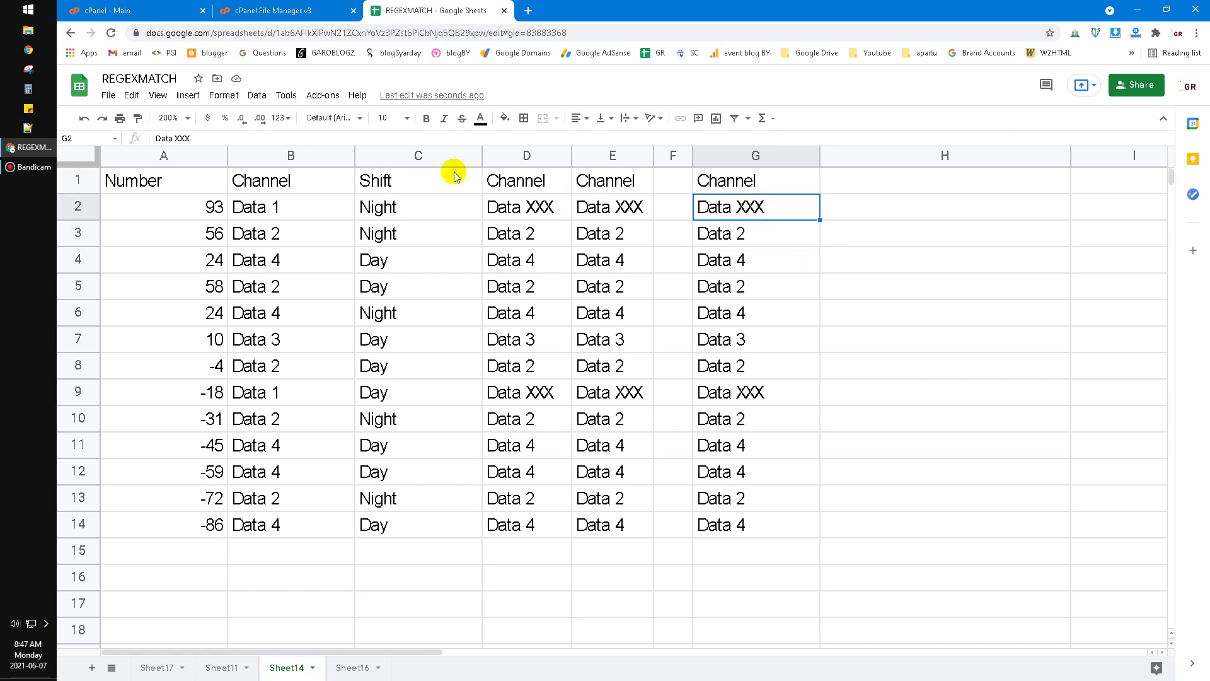
# Wrap G1's formula in a second SUBSTITUTE replacing "Data 2" with "Data XXX" and commit it.
pyautogui.click(704, 178)
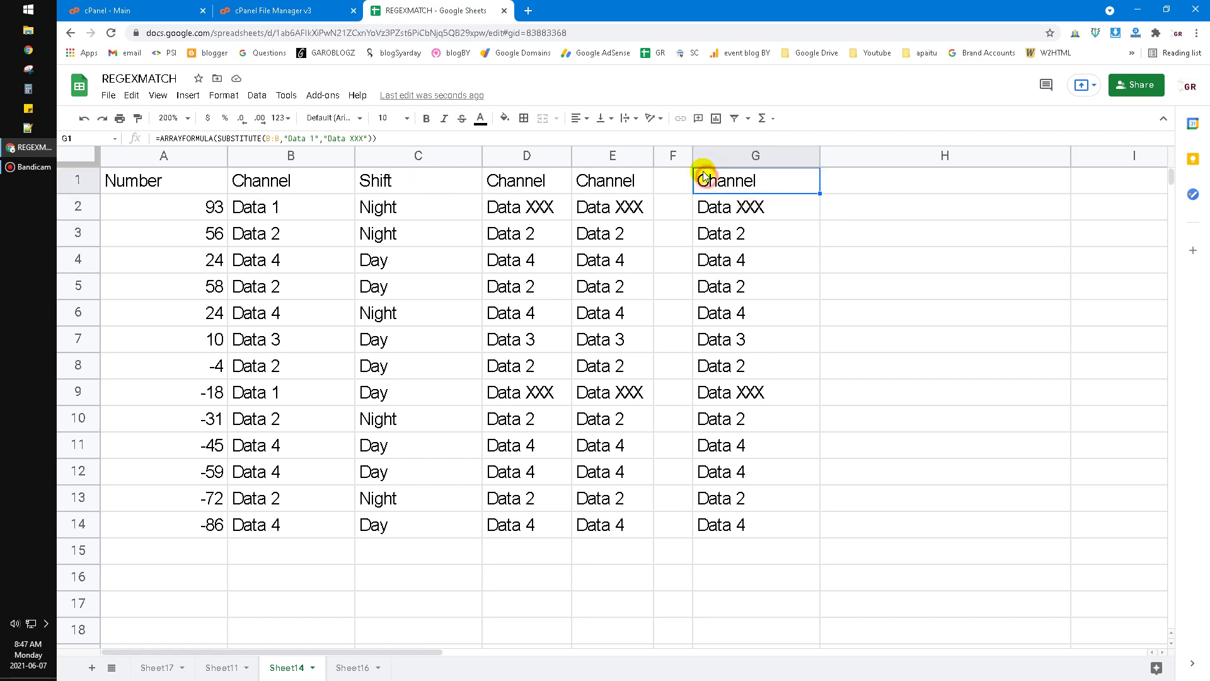
pyautogui.click(220, 138)
pyautogui.write('substitu')
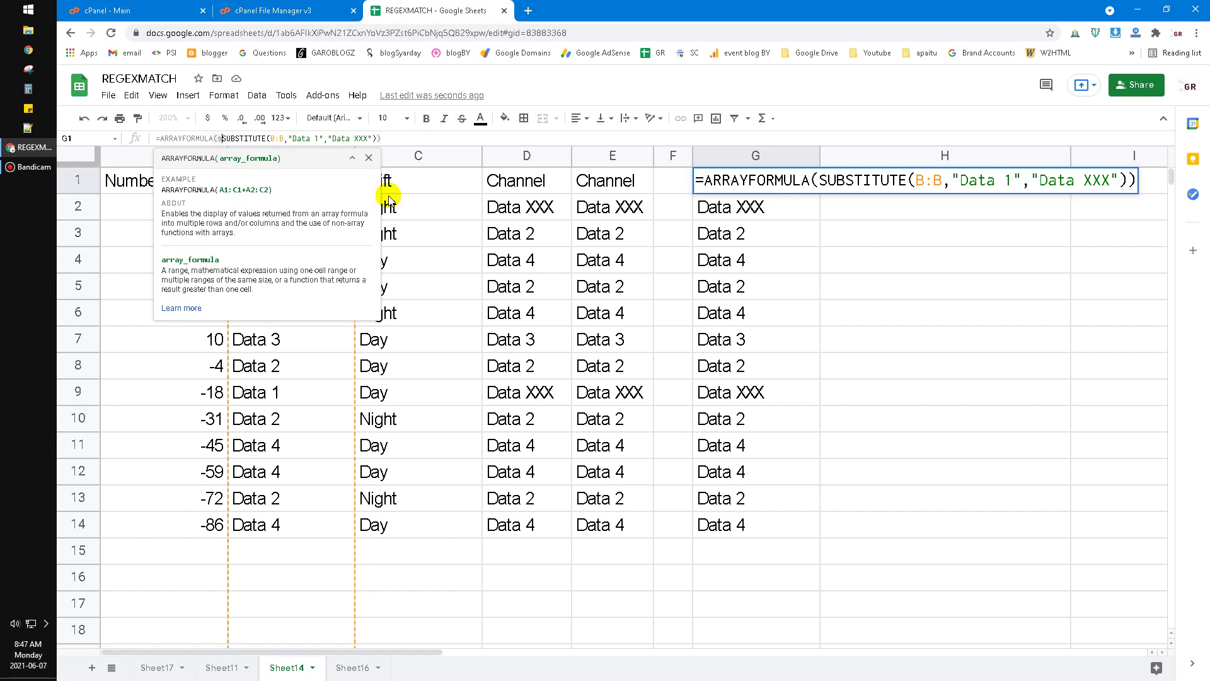
pyautogui.write('te(')
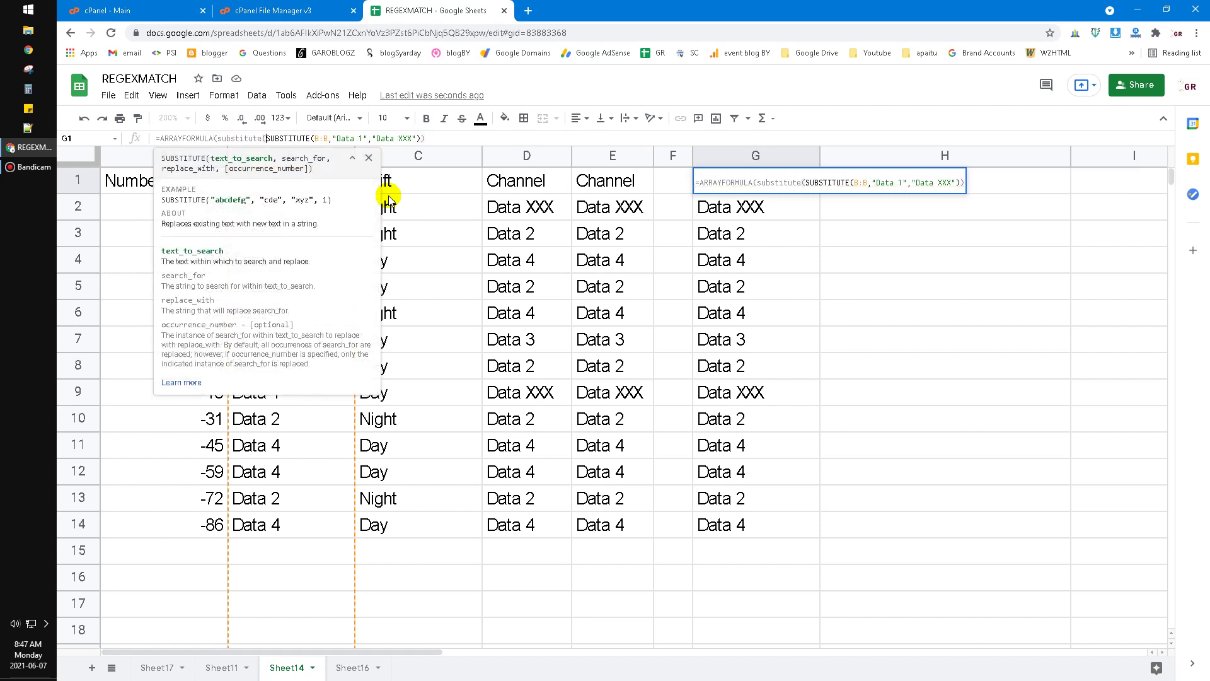
pyautogui.click(465, 139)
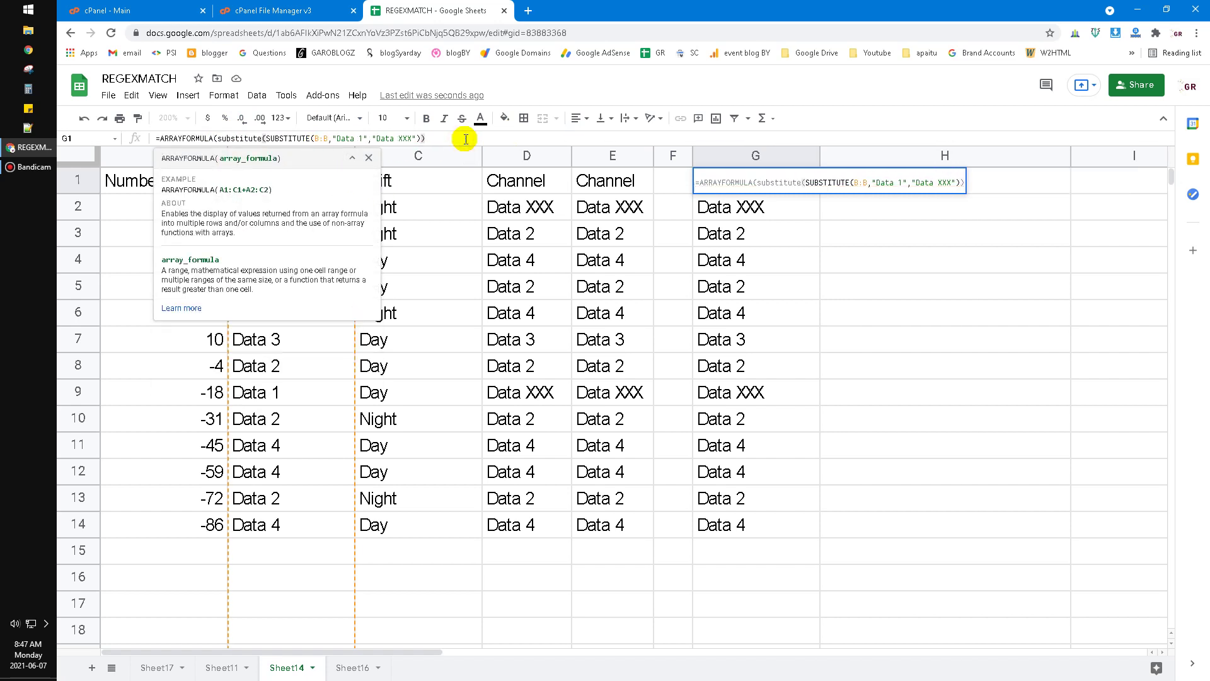
pyautogui.press('Left')
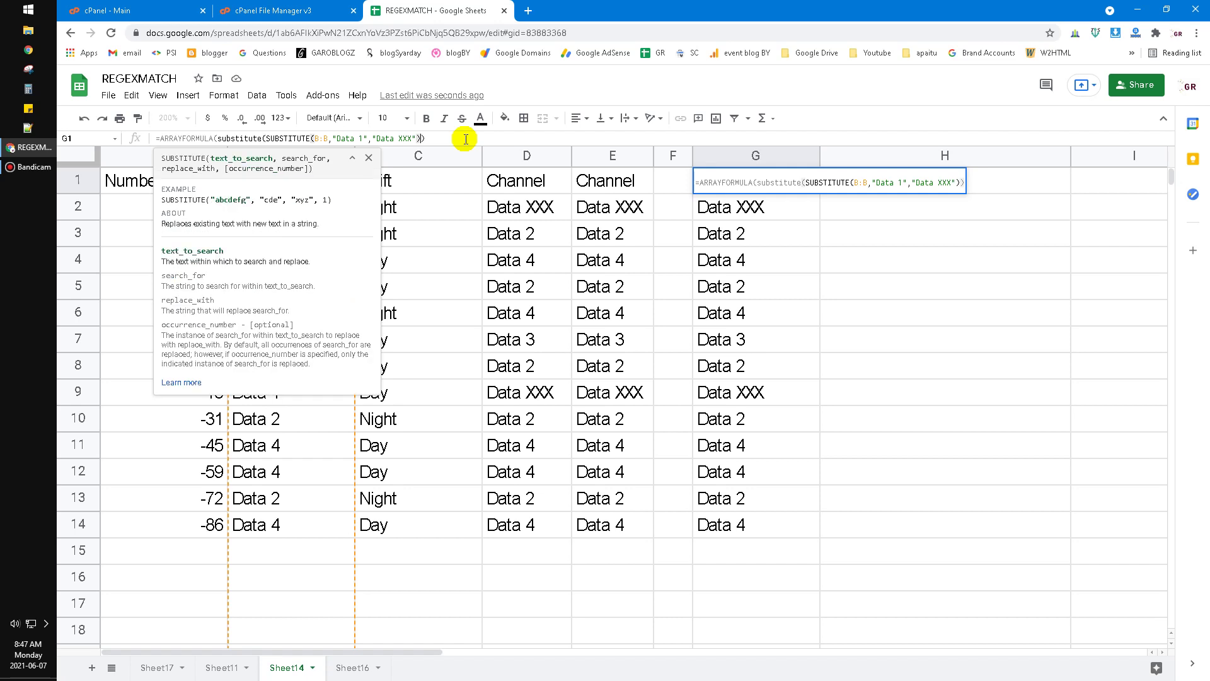
pyautogui.write(',')
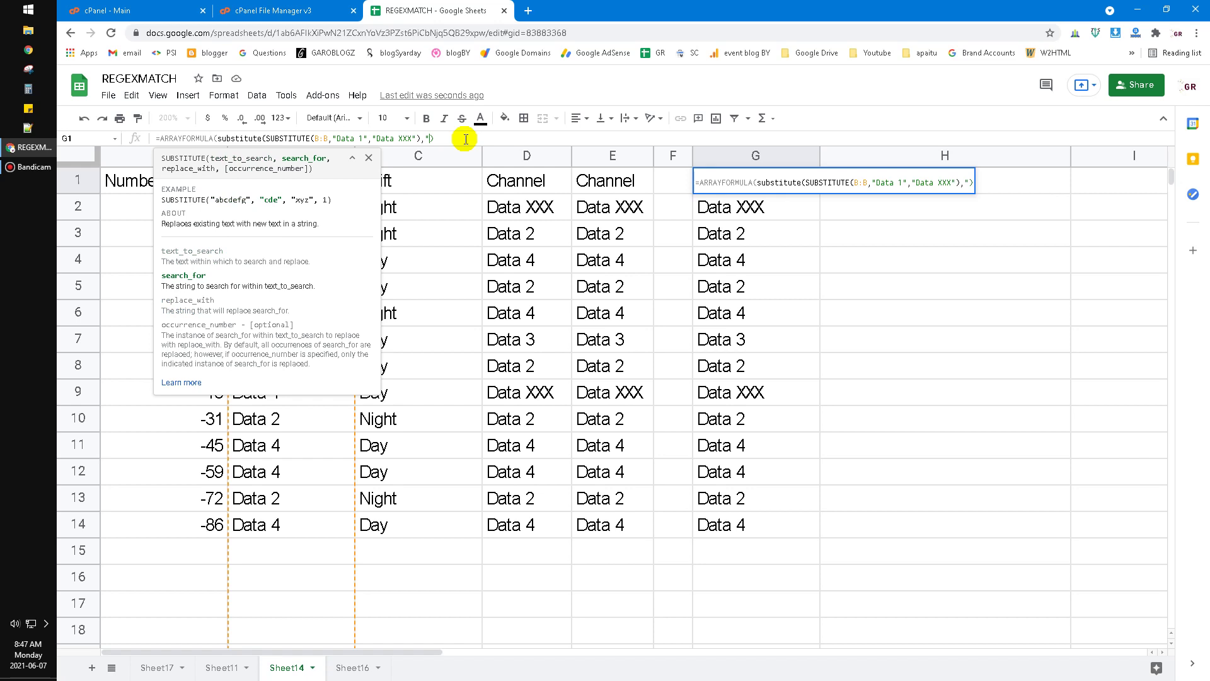
pyautogui.press('BackSpace')
pyautogui.write('"Data')
pyautogui.write(' 2"')
pyautogui.write(',"Data')
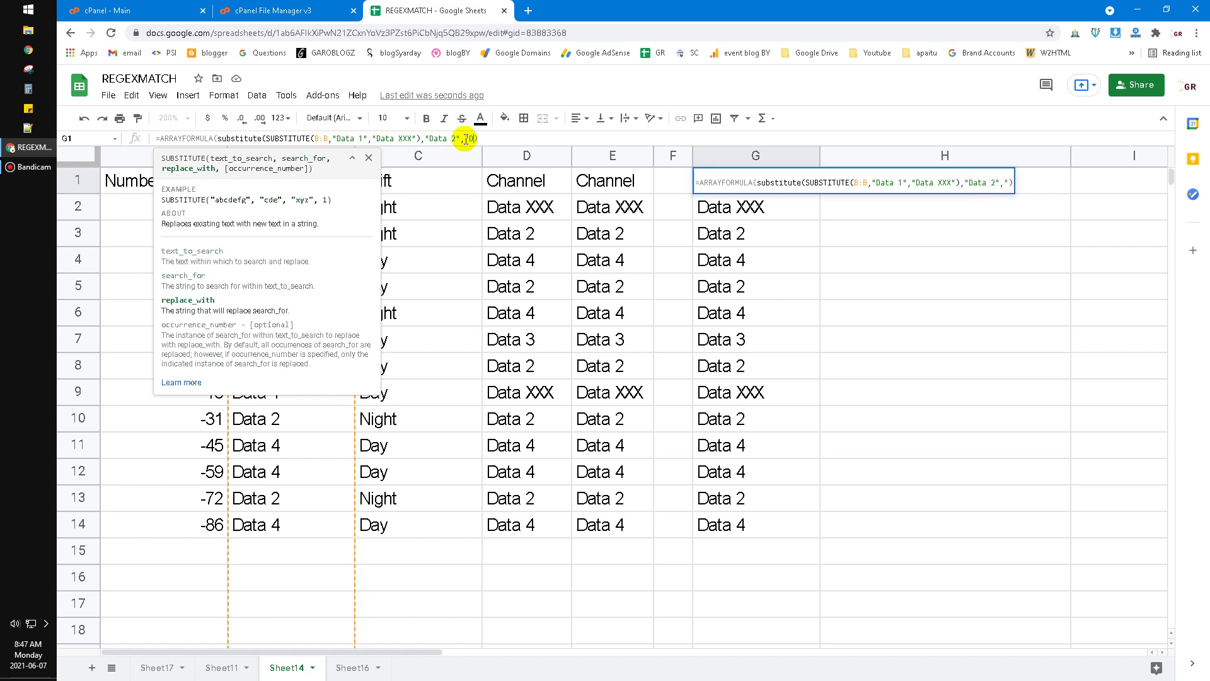
pyautogui.write(' XXX")')
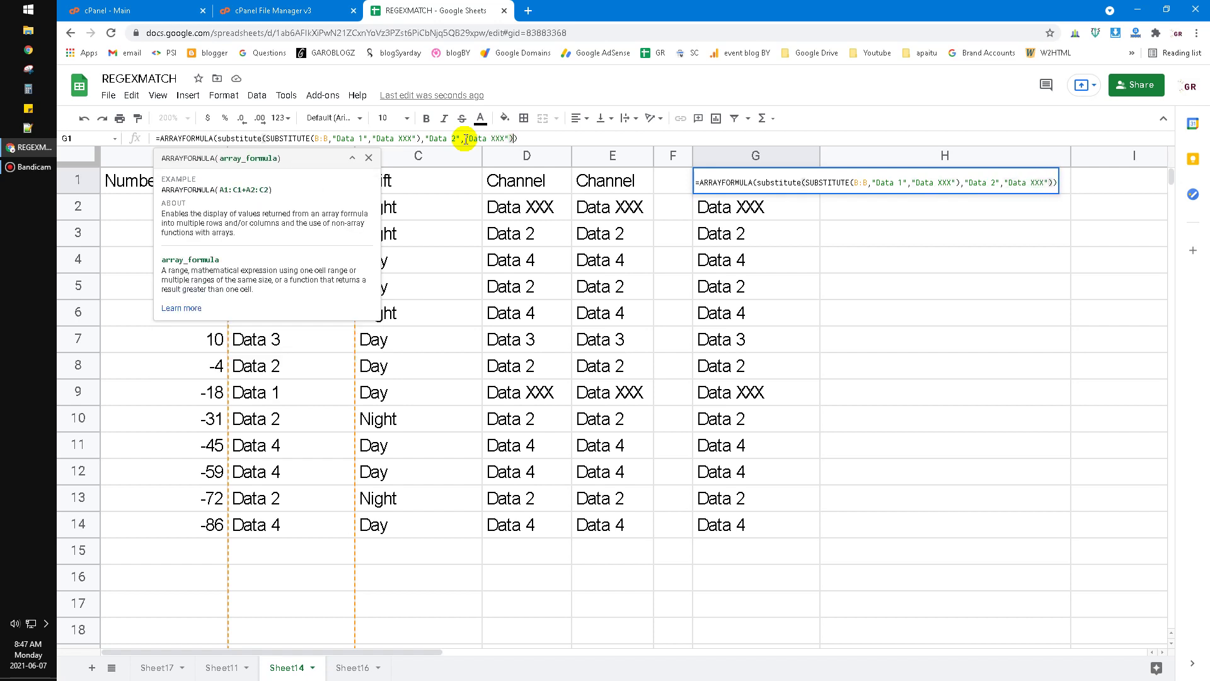
pyautogui.press('Return')
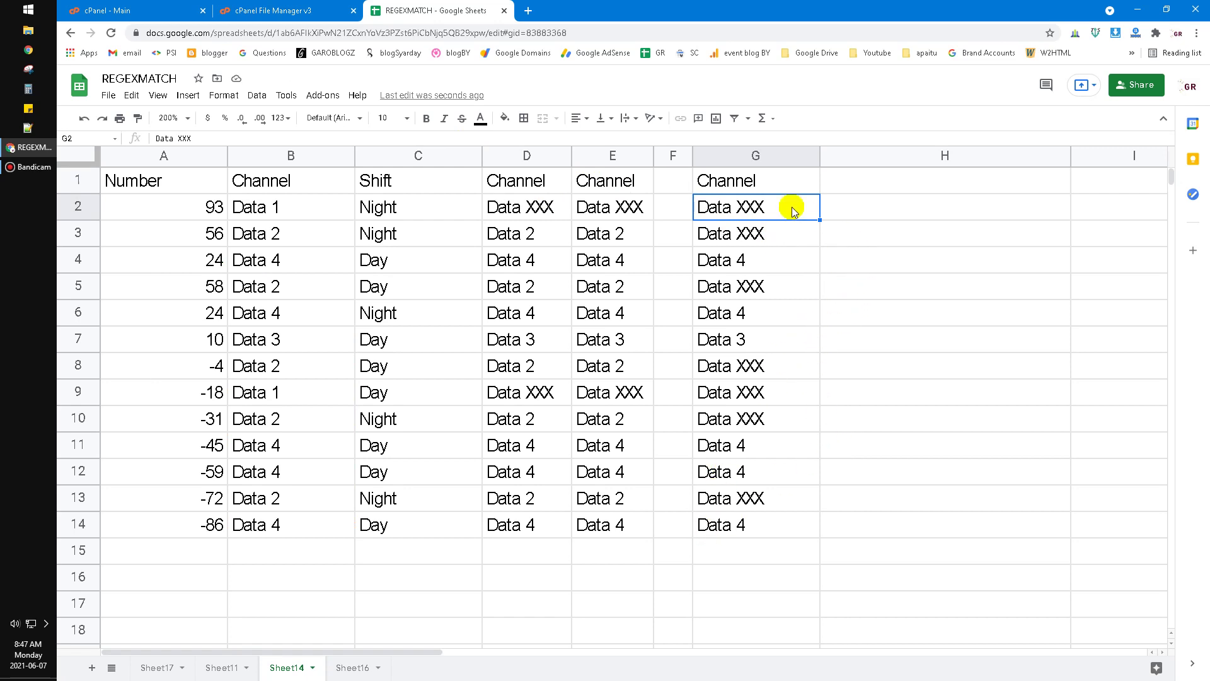
# Narrow the empty column H and select cell H1.
pyautogui.click(851, 333)
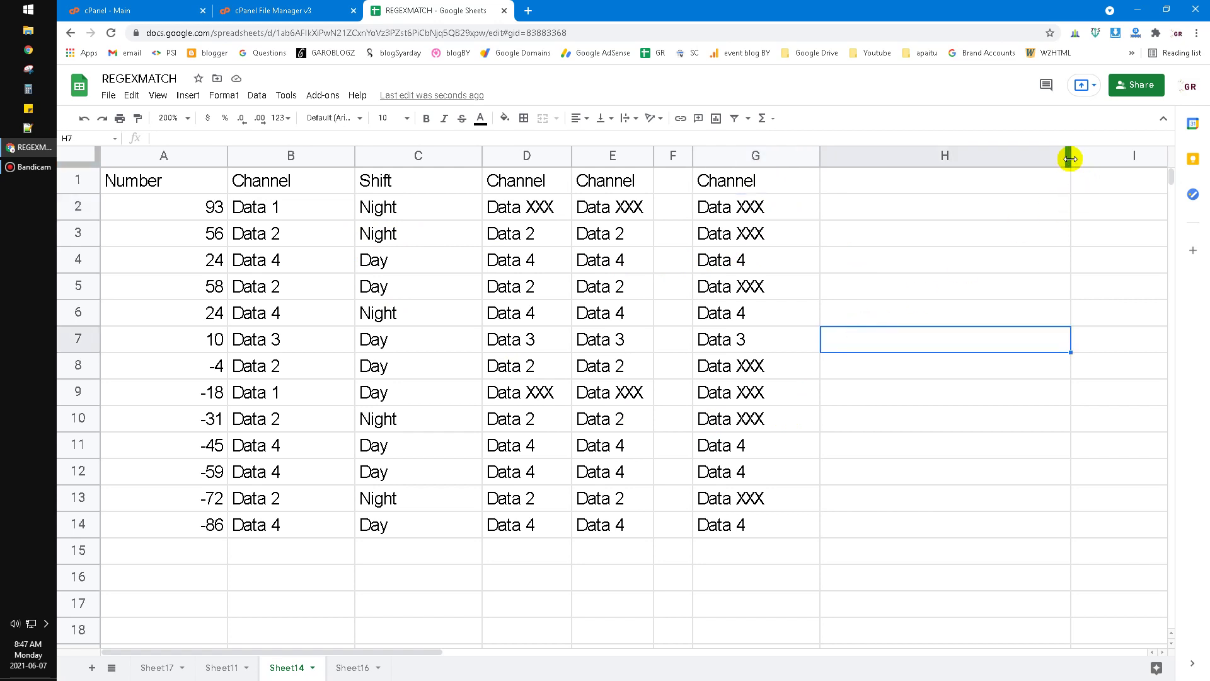
pyautogui.moveTo(1071, 163); pyautogui.dragTo(929, 163)
pyautogui.click(858, 182)
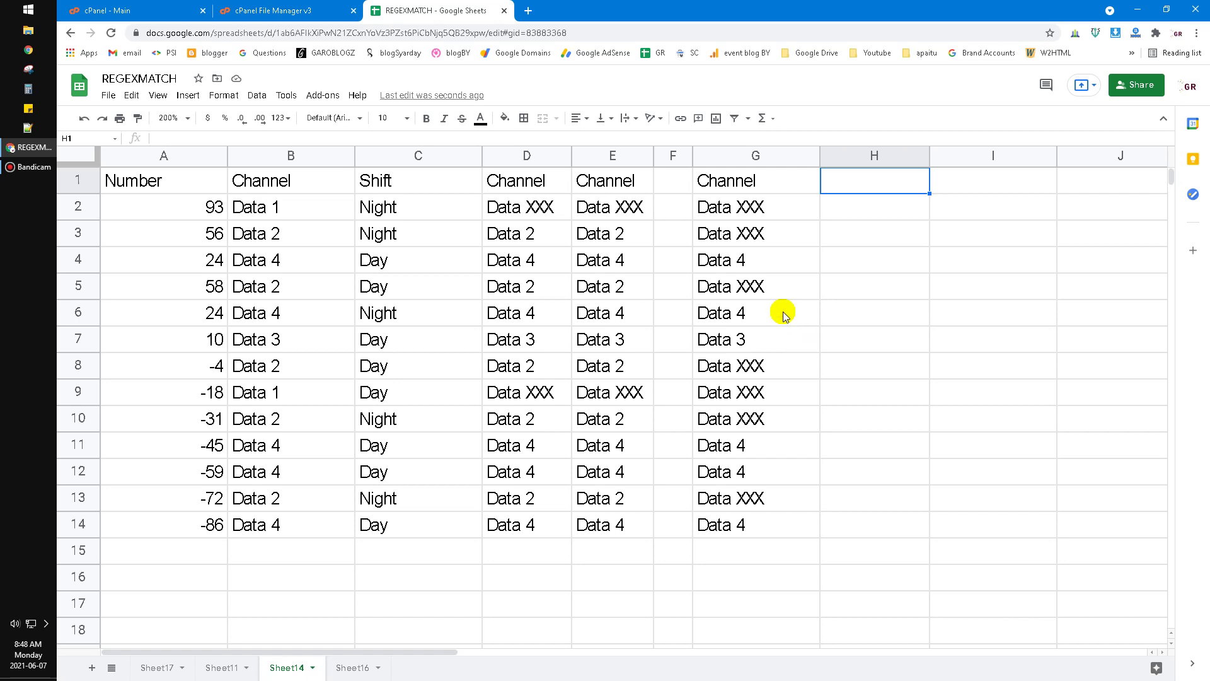
# Enter =ARRAYFORMULA(REGEXREPLACE(B:B, "Data 1| into H1.
pyautogui.write('=')
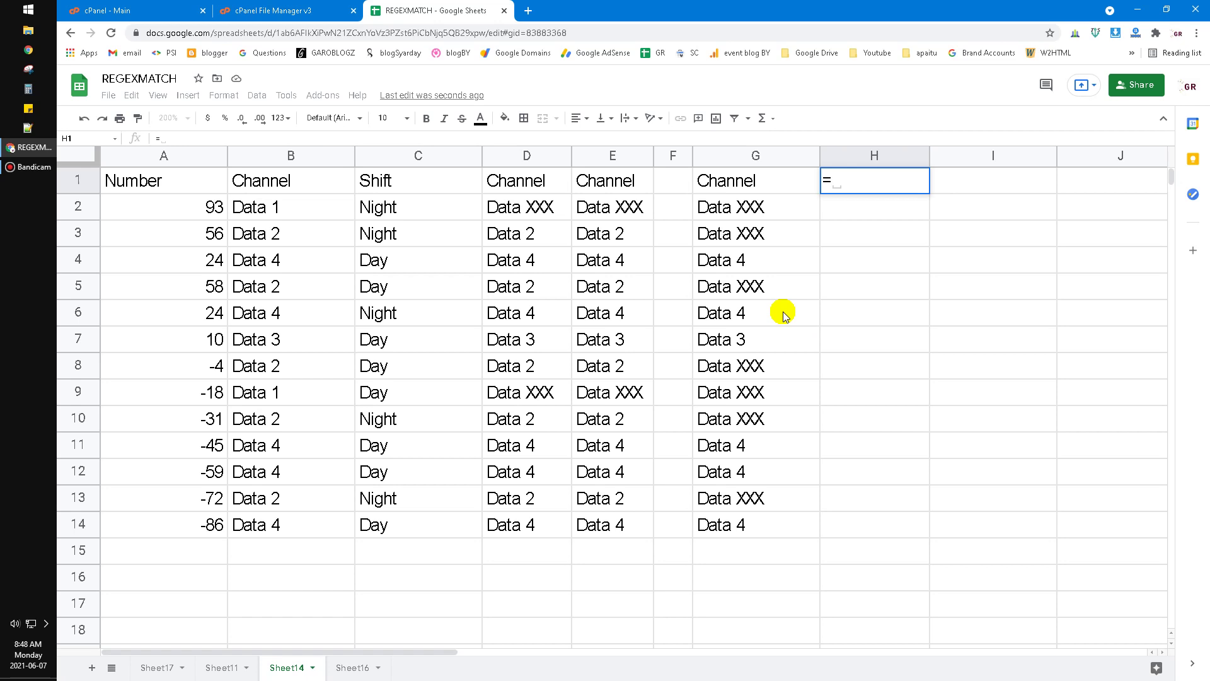
pyautogui.write('ar')
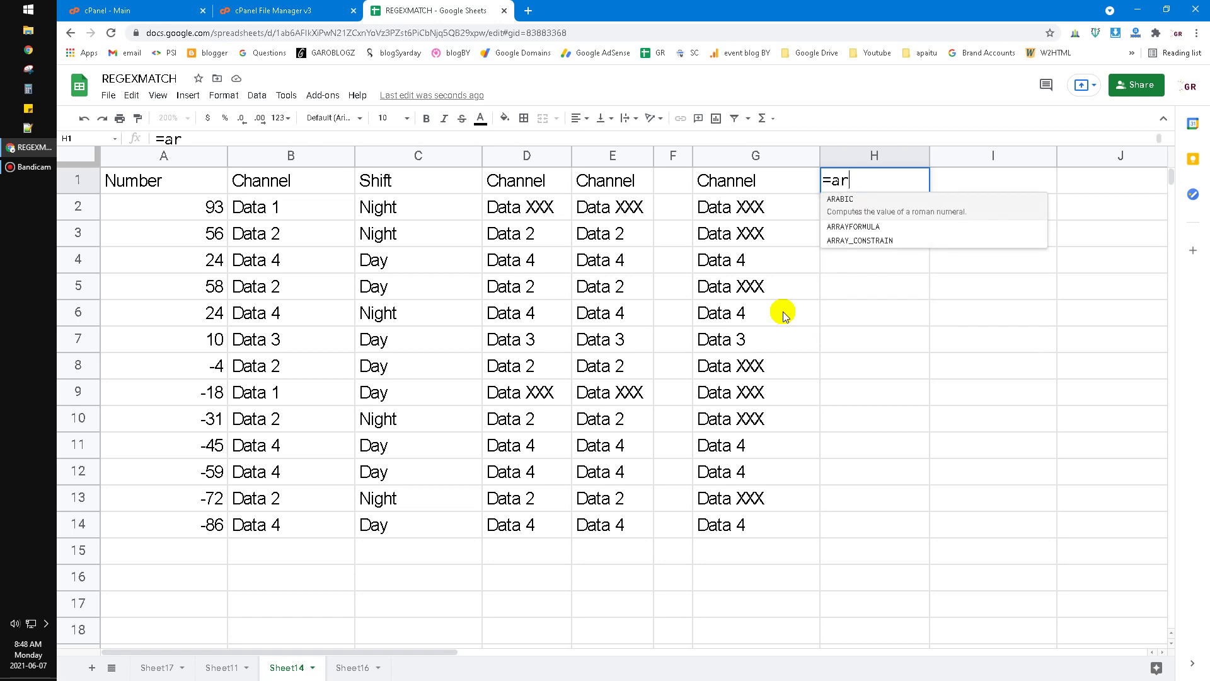
pyautogui.write('r')
pyautogui.press('Tab')
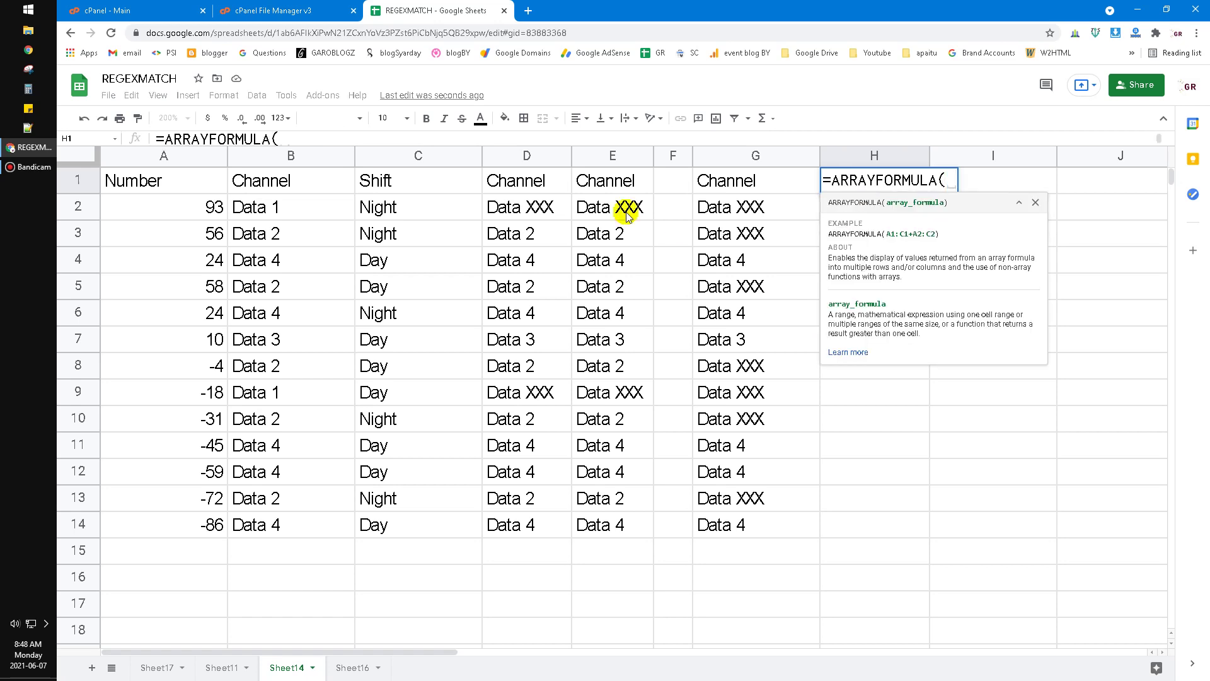
pyautogui.click(286, 156)
pyautogui.write(',')
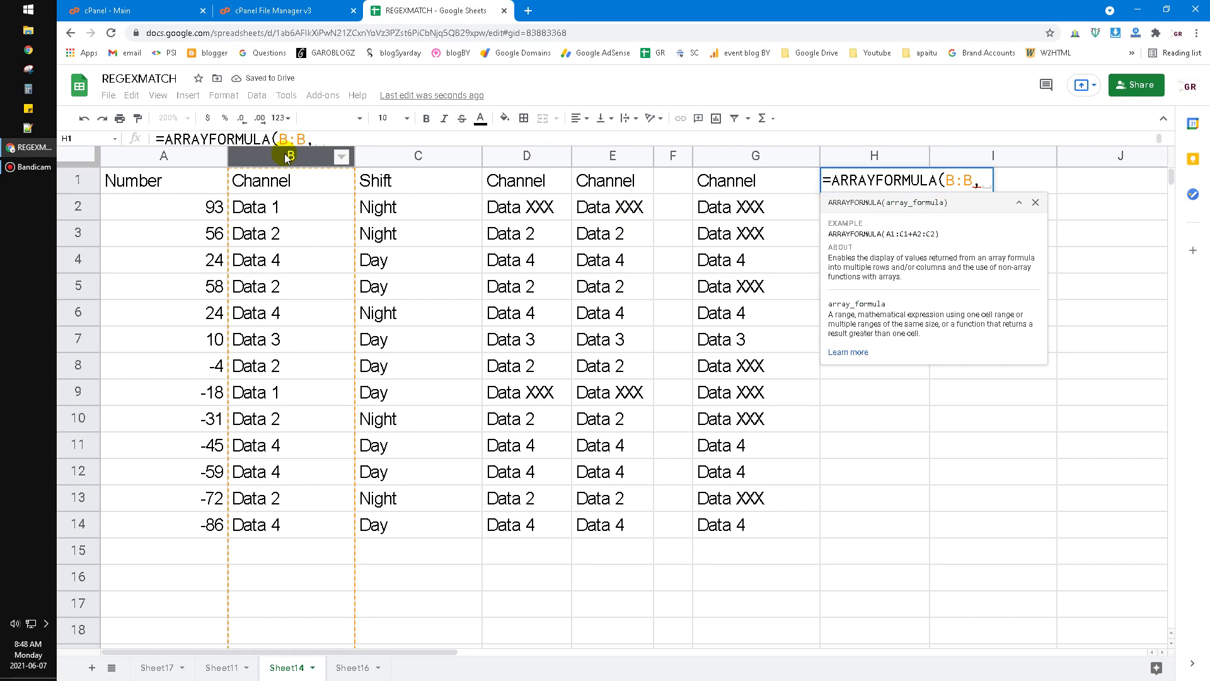
pyautogui.press('BackSpace')
pyautogui.press('BackSpace')
pyautogui.press('BackSpace')
pyautogui.press('BackSpace')
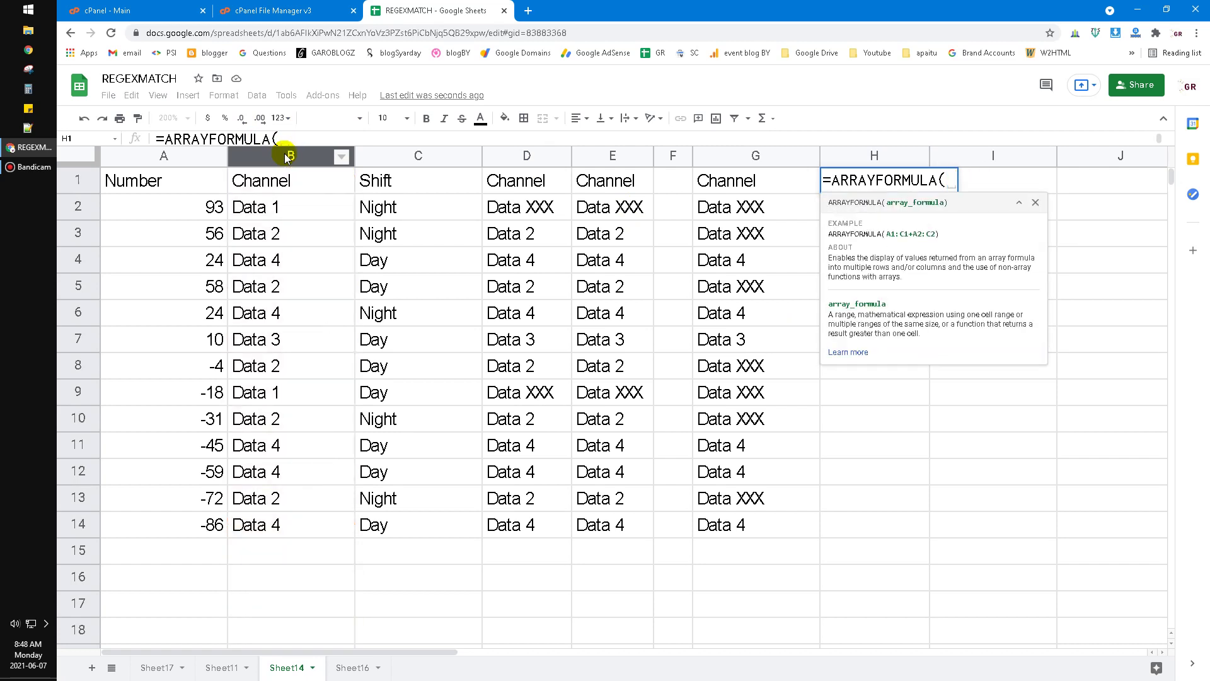
pyautogui.write('reg')
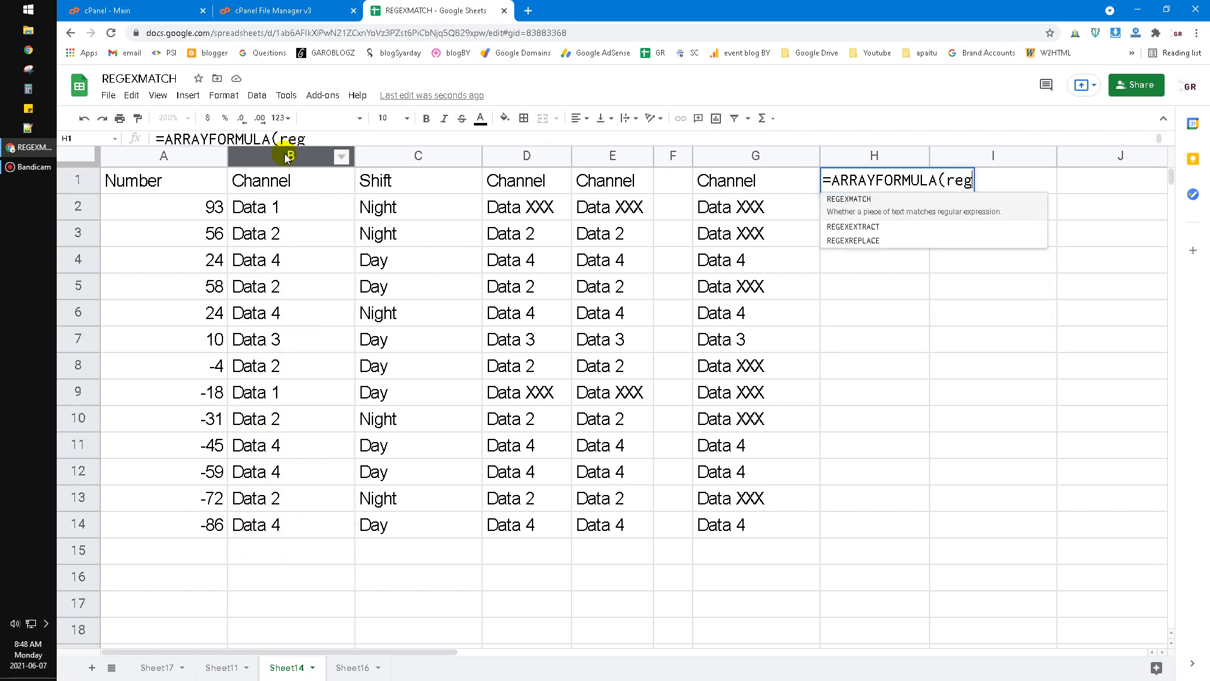
pyautogui.click(855, 228)
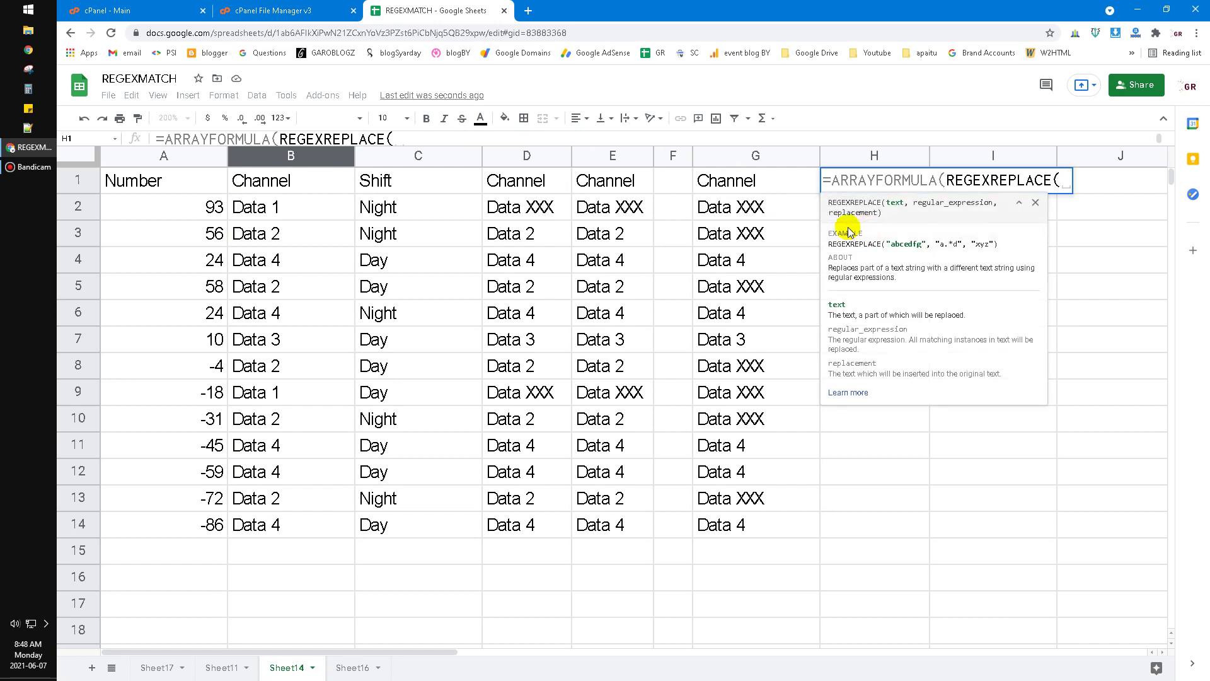
pyautogui.click(290, 157)
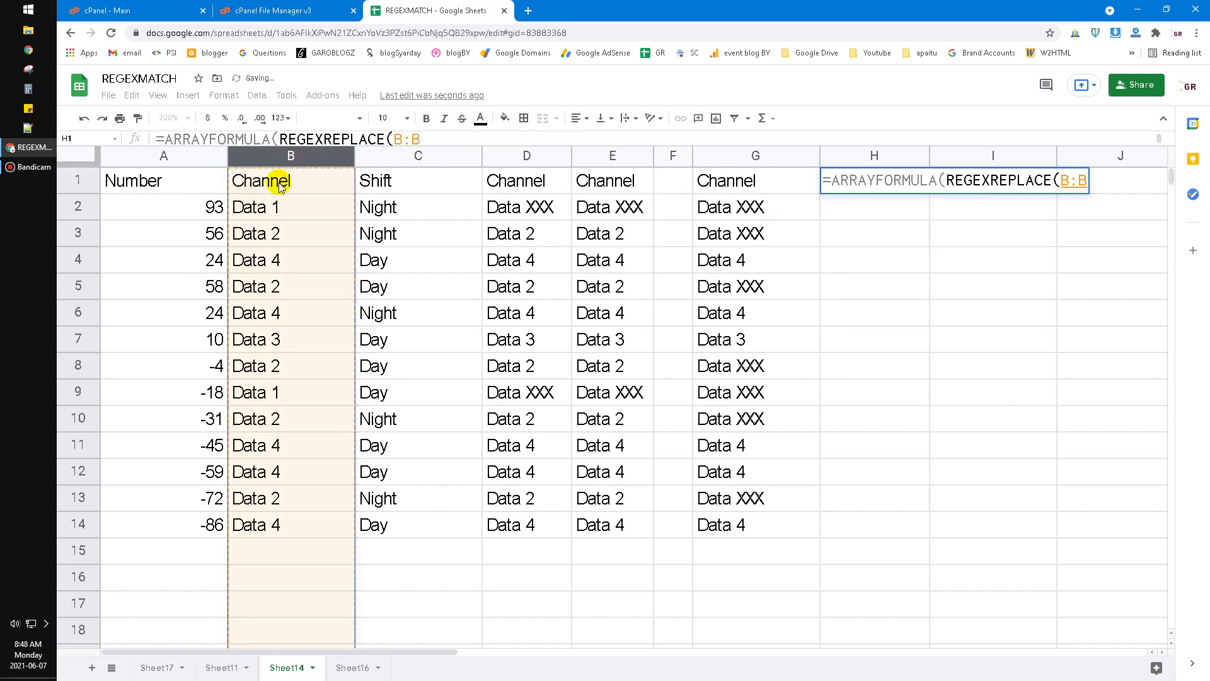
pyautogui.write(', "')
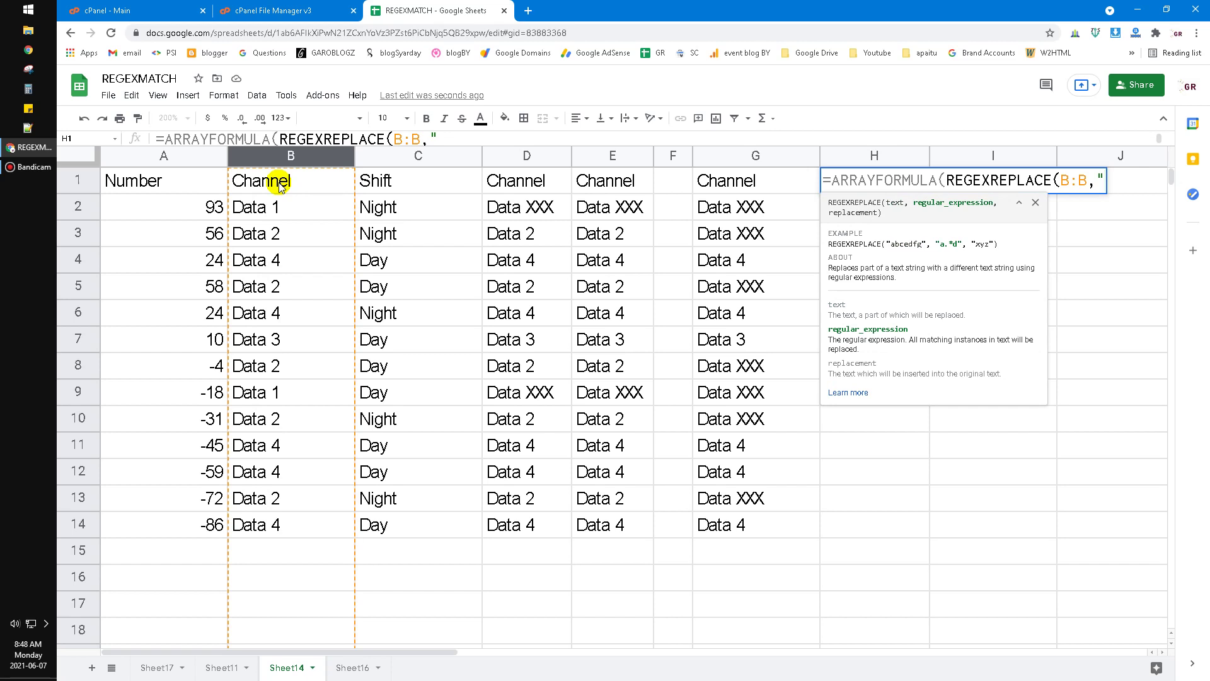
pyautogui.write('Data 1')
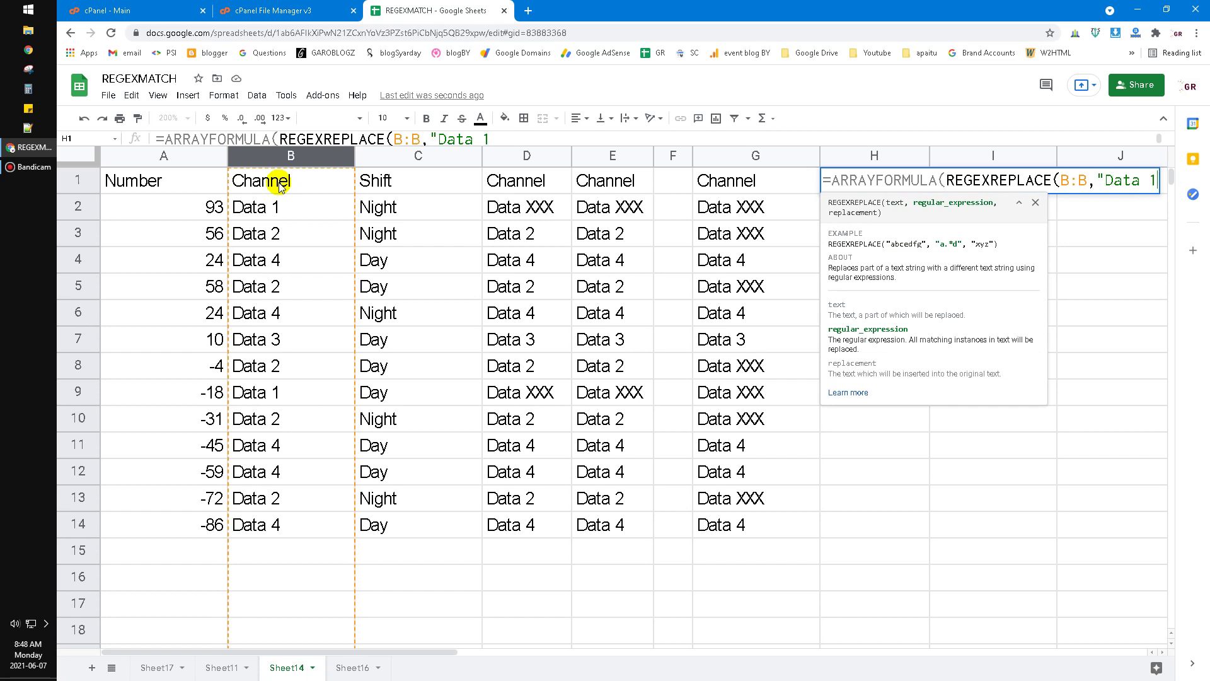
pyautogui.write('|')
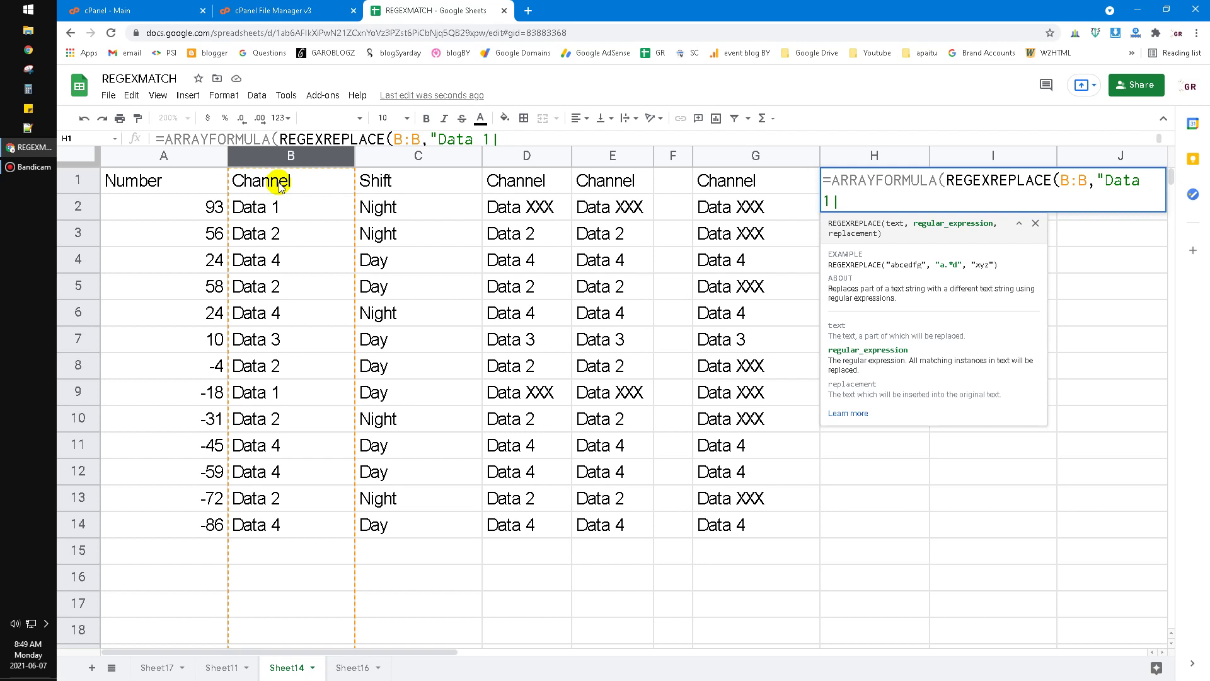
# Complete H1 as =ARRAYFORMULA(REGEXREPLACE(B:B,"Data 1|Data 2","Data XXX")).
pyautogui.write('Data 2"))')
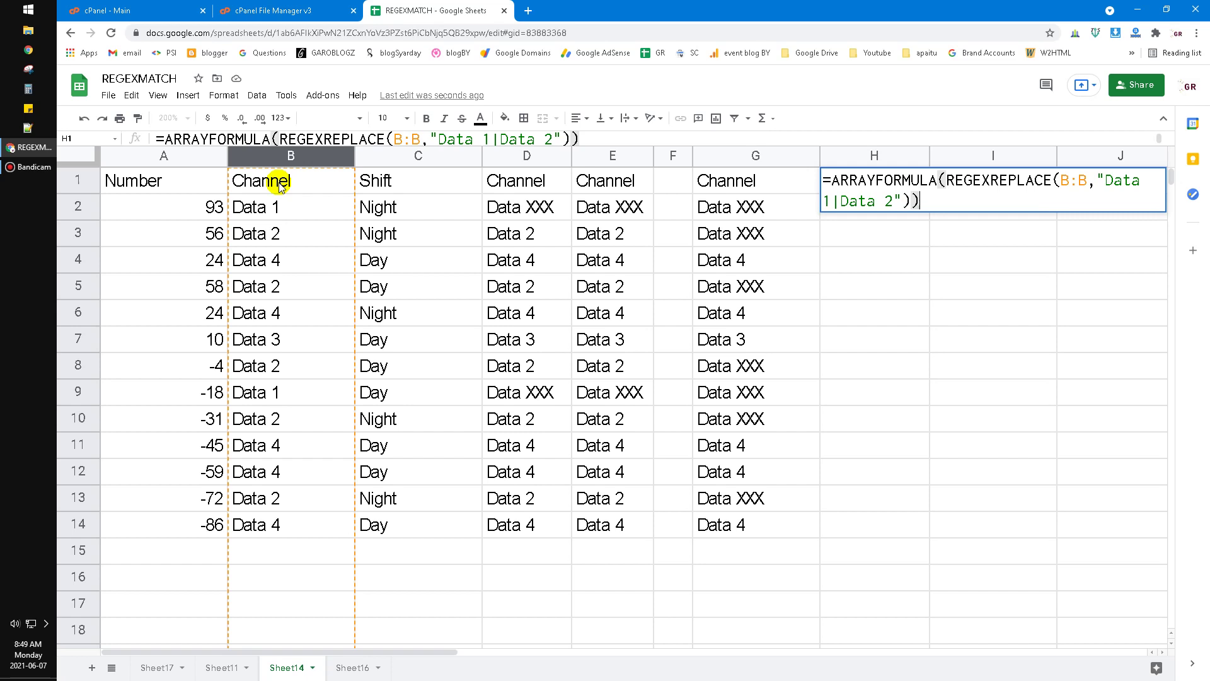
pyautogui.press('Left')
pyautogui.press('Left')
pyautogui.write(',')
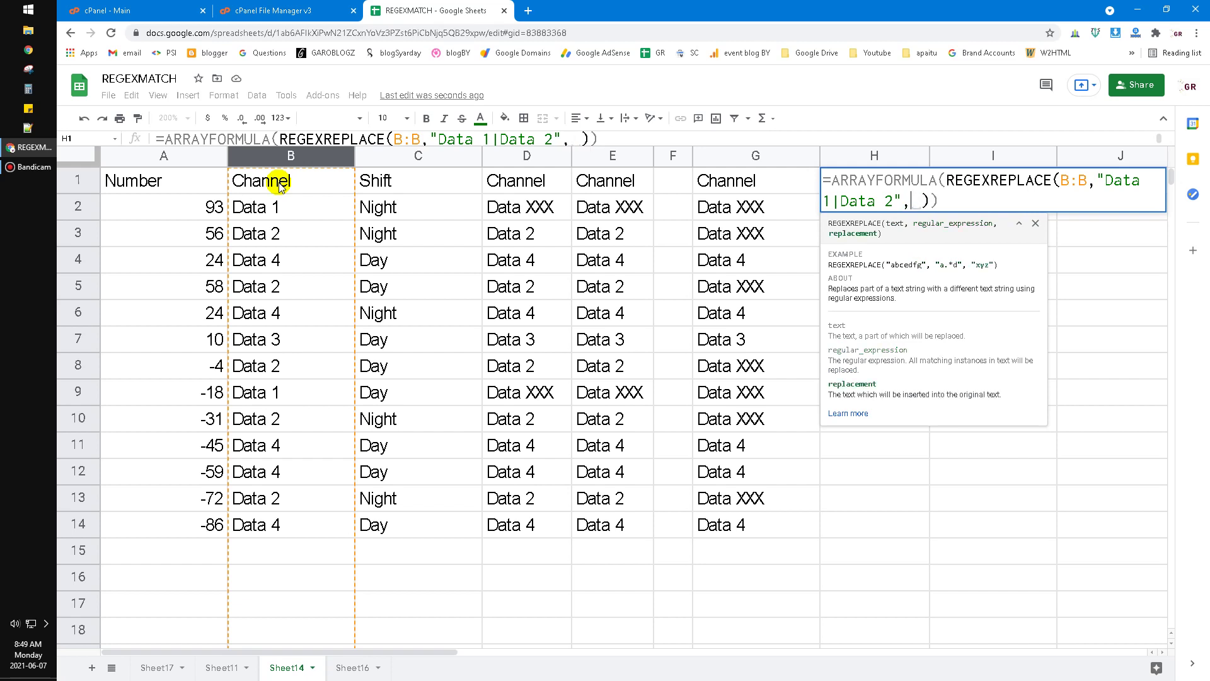
pyautogui.press('BackSpace')
pyautogui.write('"Data XXX')
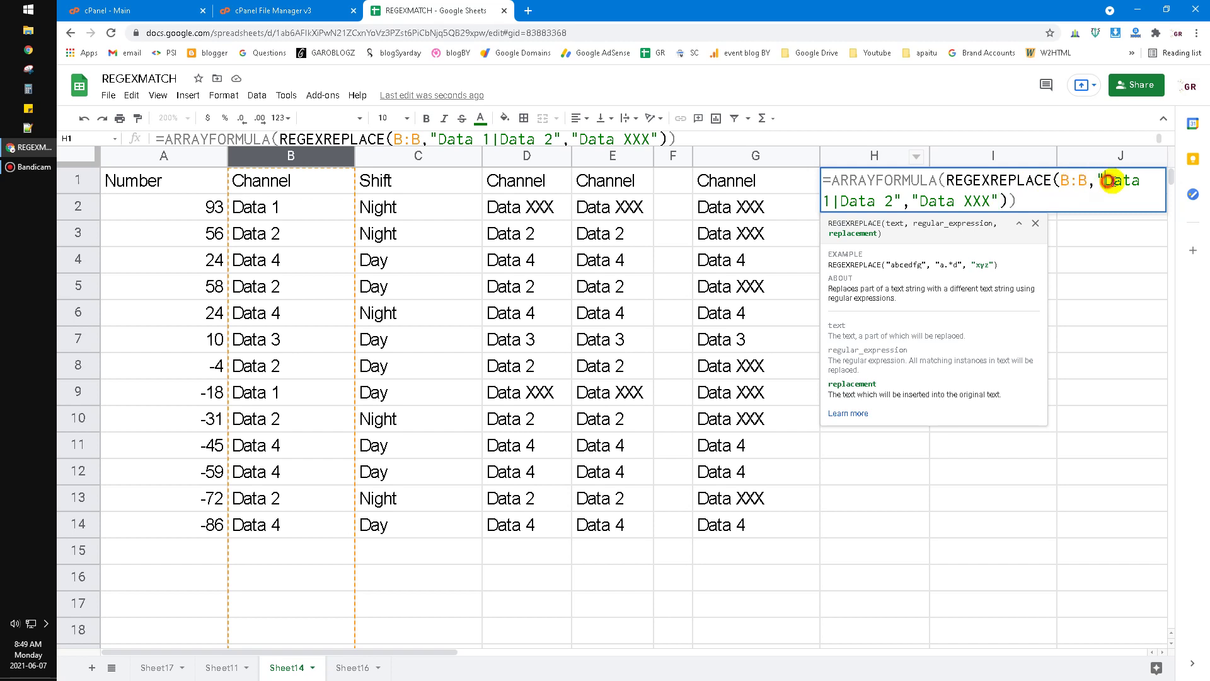
pyautogui.doubleClick(1110, 181)
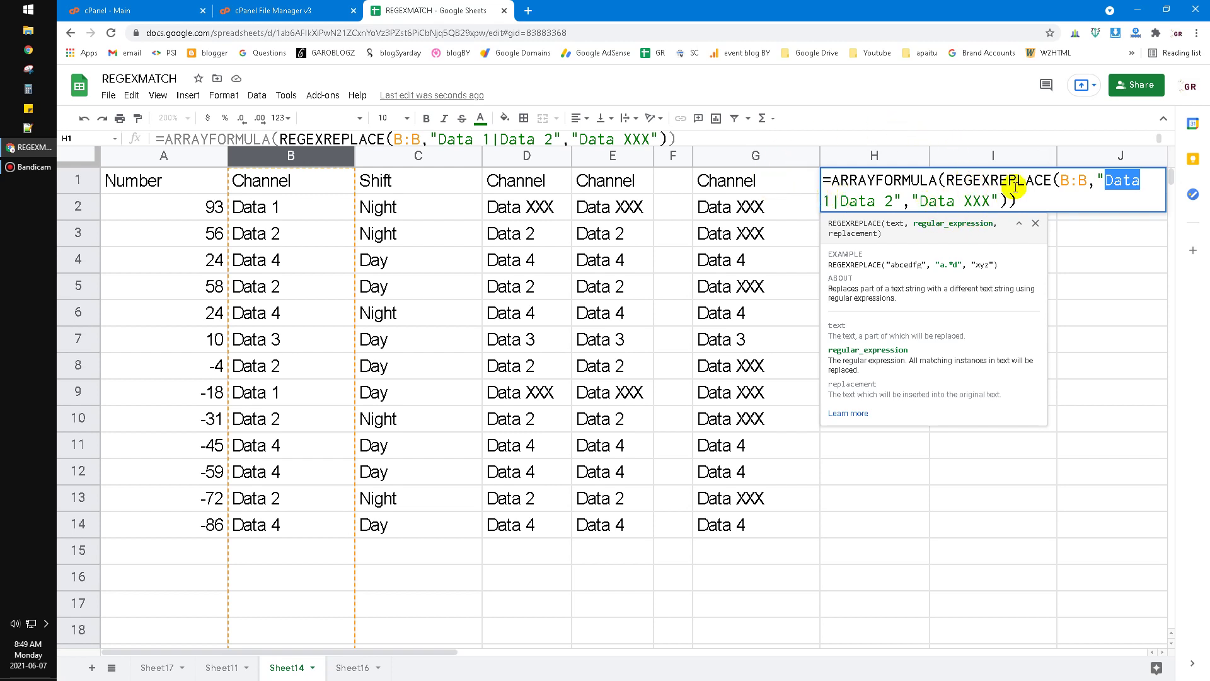
pyautogui.click(1060, 196)
pyautogui.press('Return')
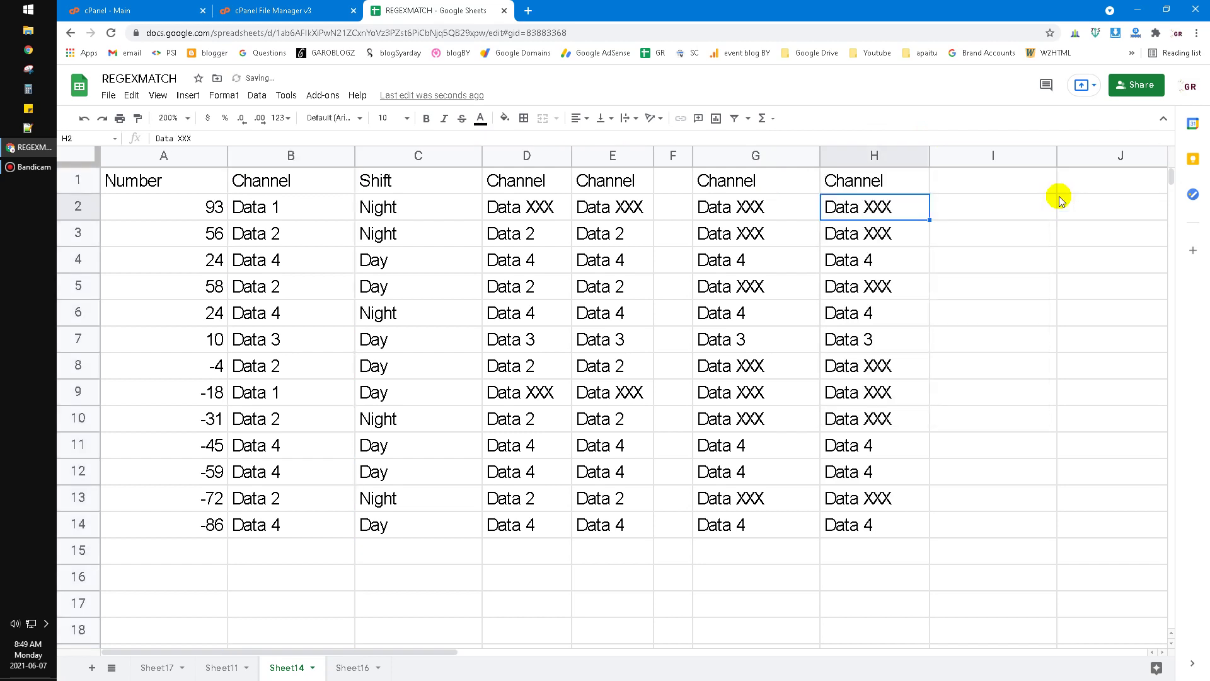
pyautogui.click(858, 155)
pyautogui.moveTo(858, 155); pyautogui.dragTo(746, 155)
pyautogui.click(891, 205)
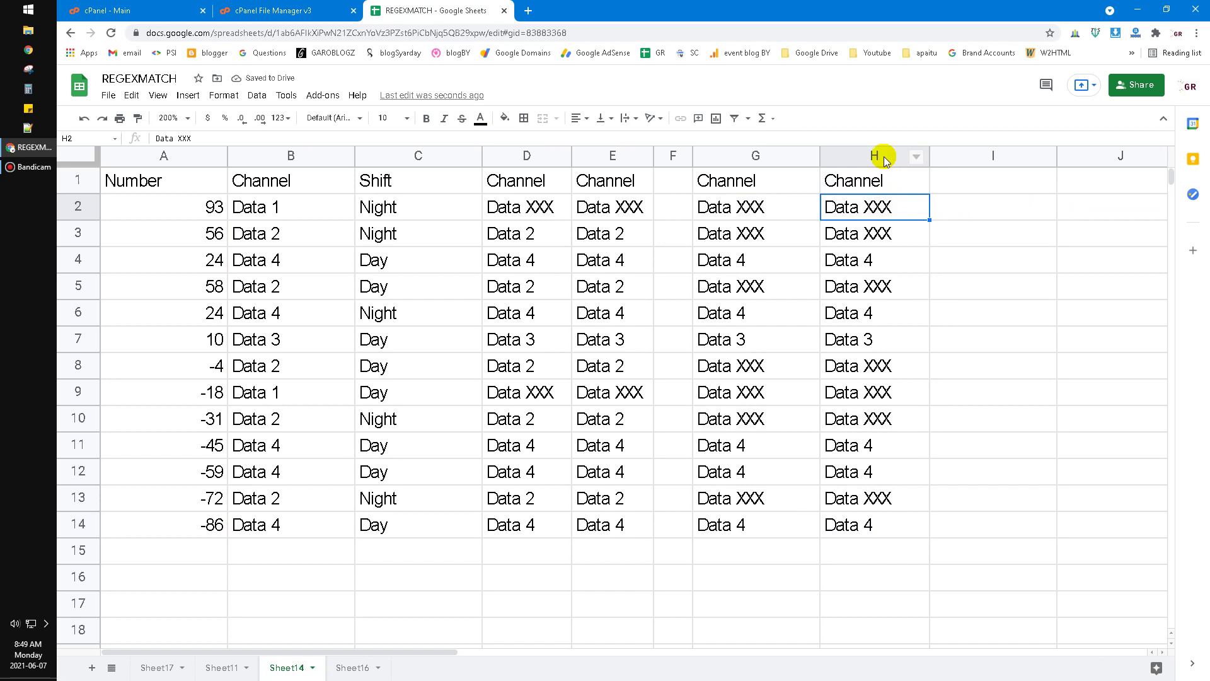
pyautogui.click(883, 155)
pyautogui.click(770, 159)
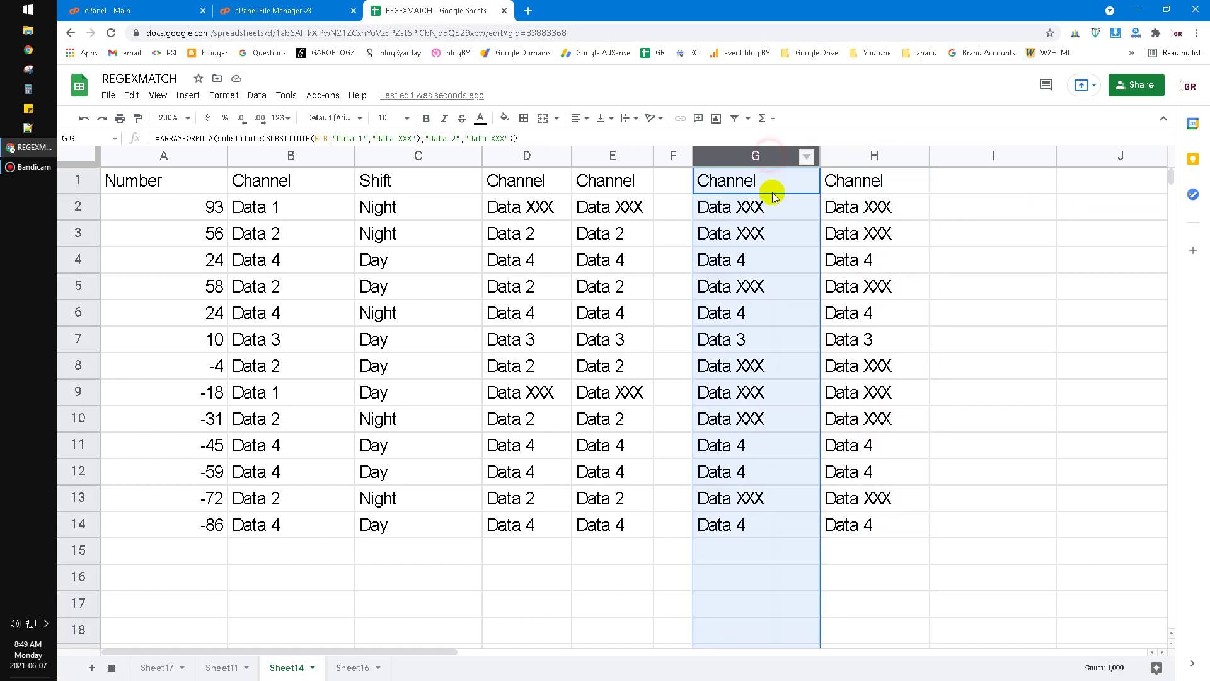
pyautogui.click(952, 368)
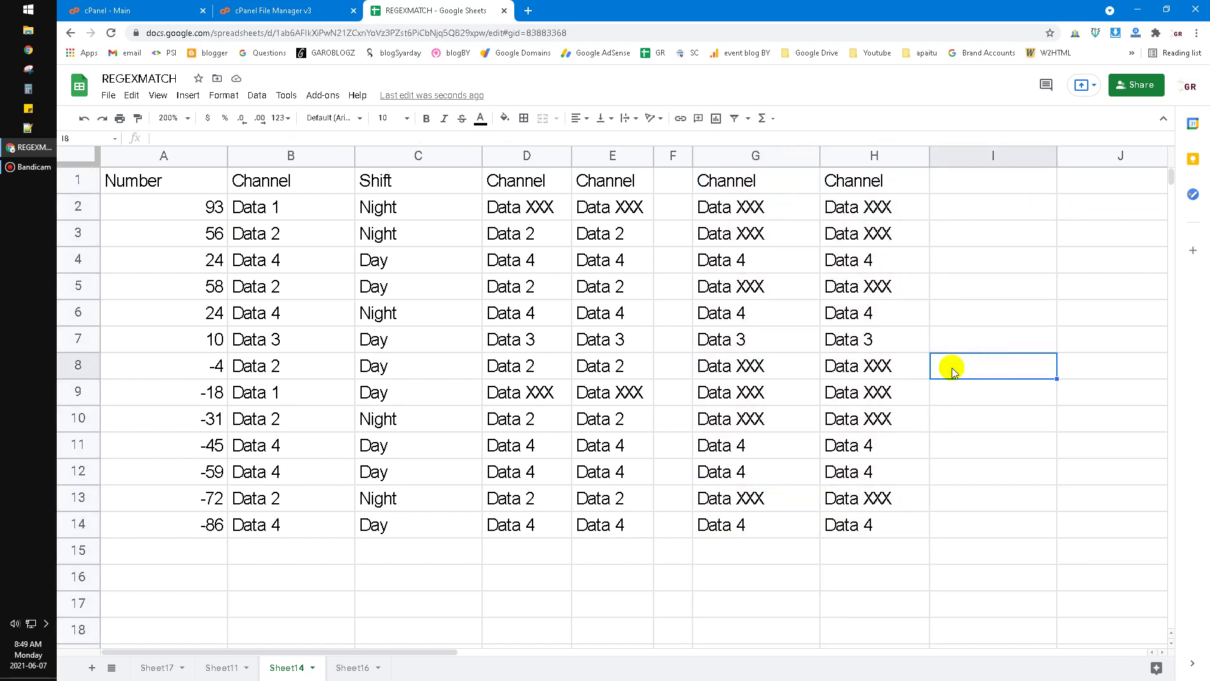
pyautogui.click(833, 184)
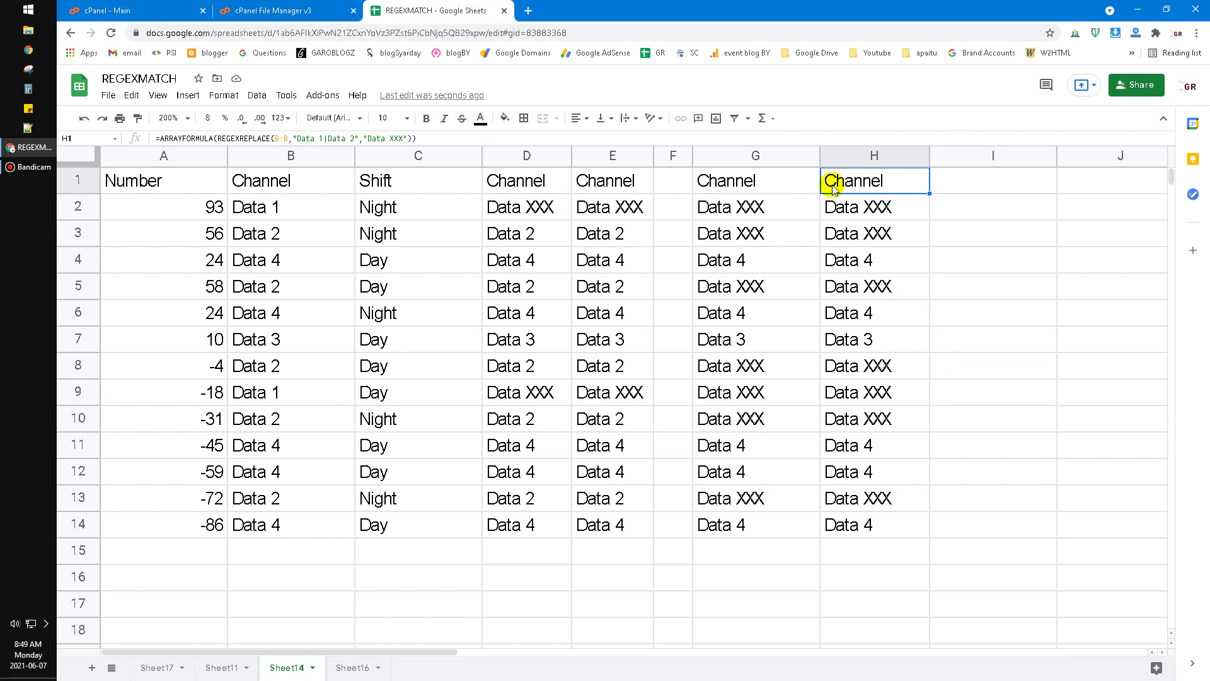